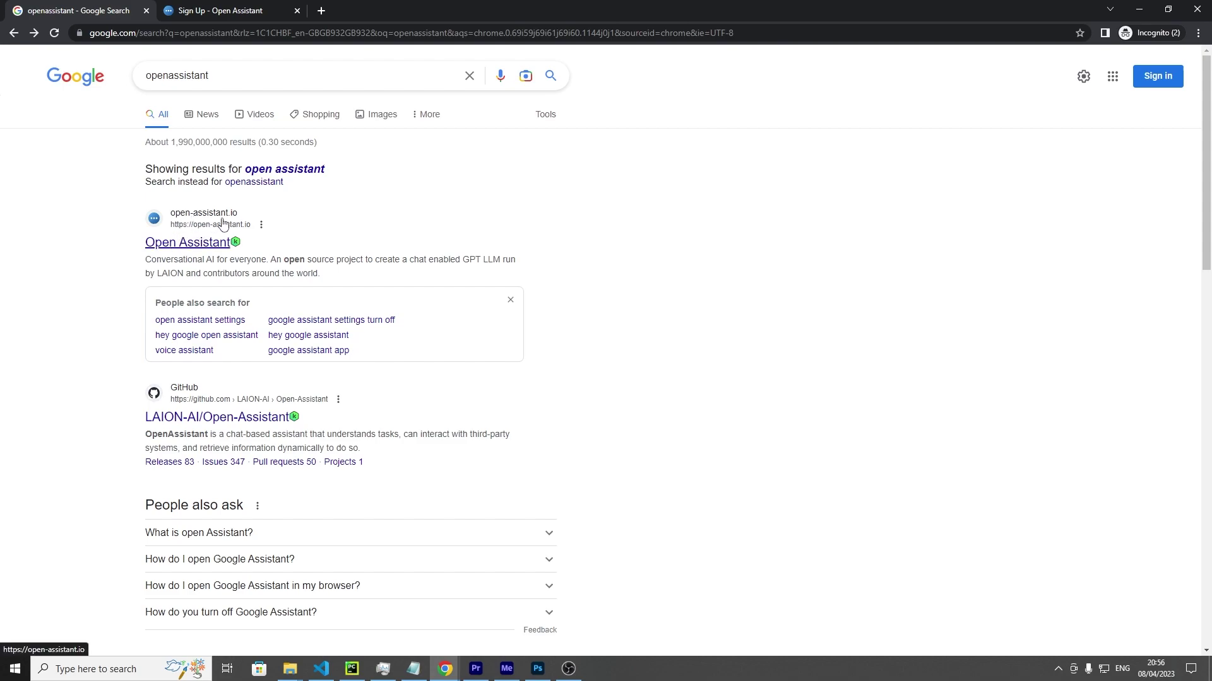
Leave the sign-up page via 'Try our assistant' and minimize the incognito window to reveal the saved chats.
click(210, 14)
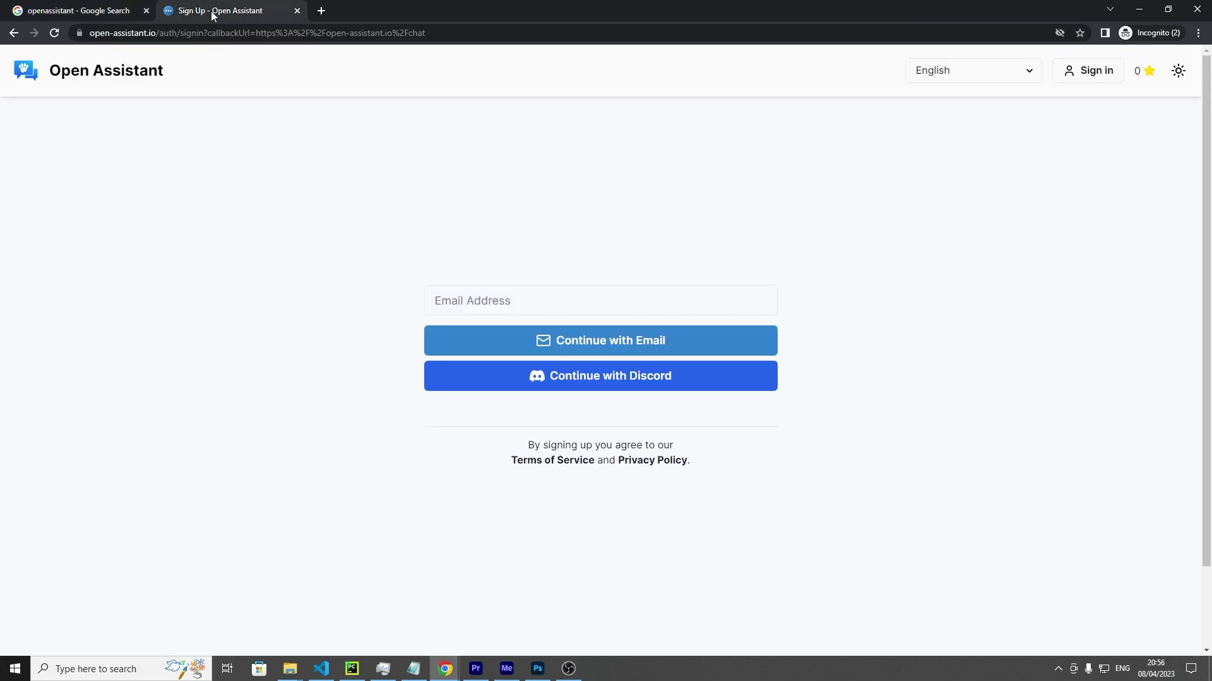
click(14, 33)
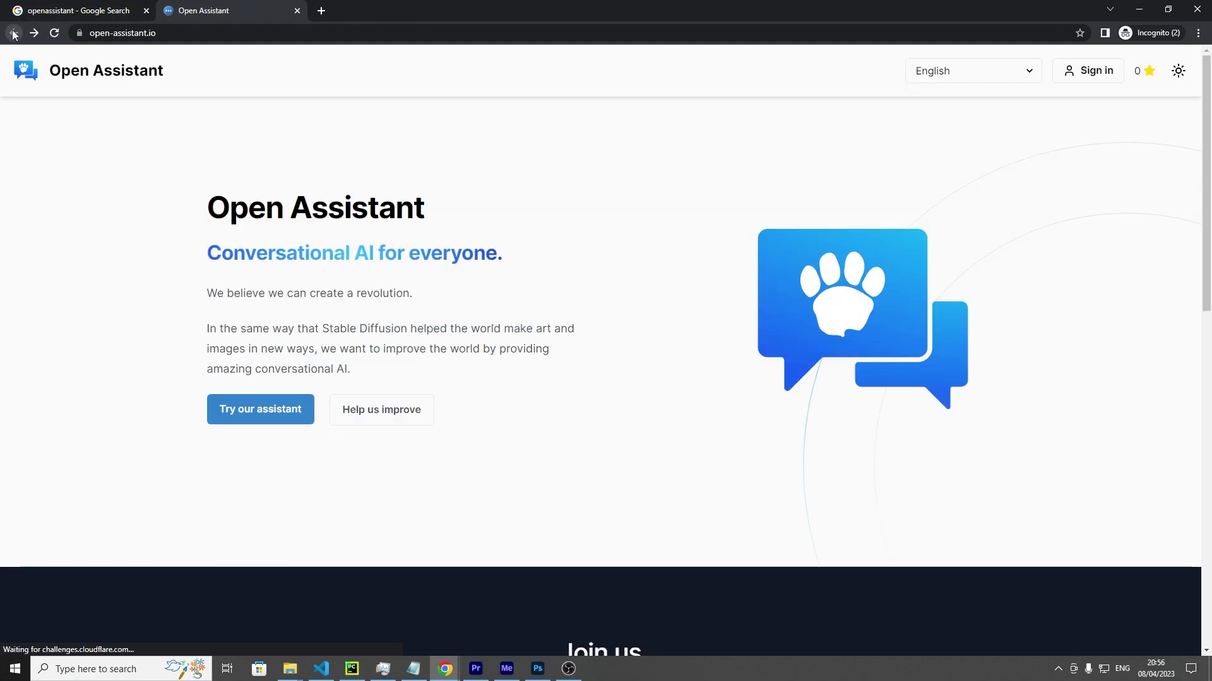
click(248, 422)
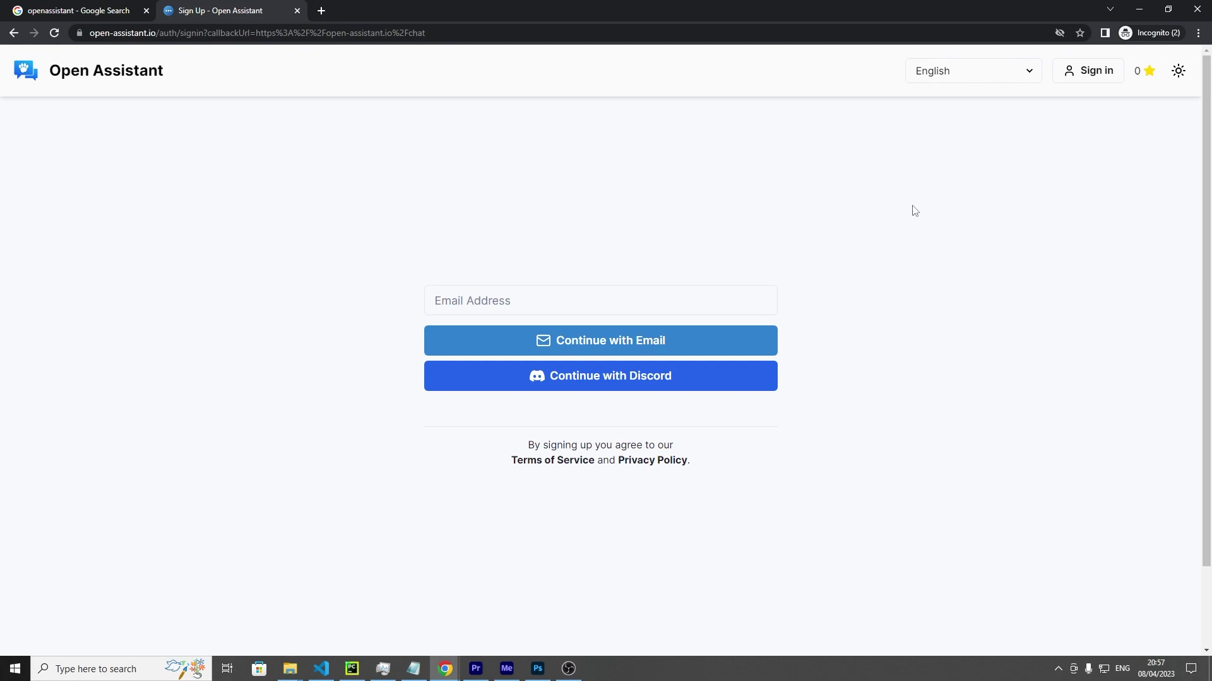
click(1139, 9)
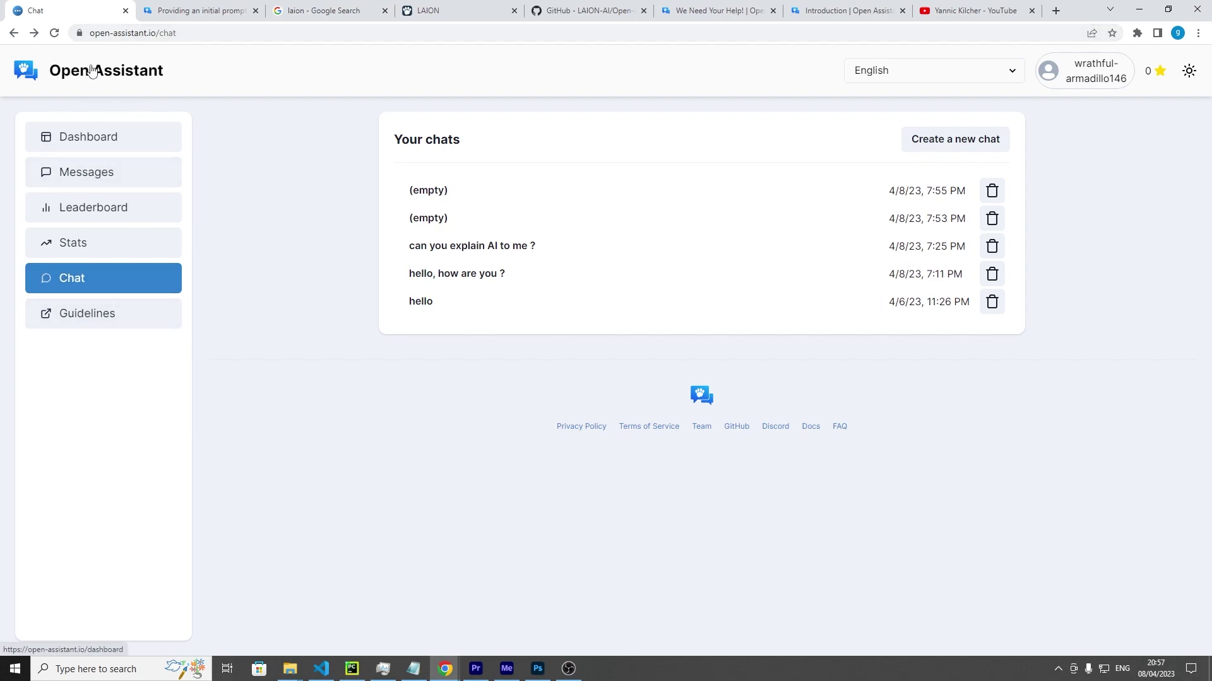
Open the Dashboard with its task cards from the Open Assistant logo.
click(83, 282)
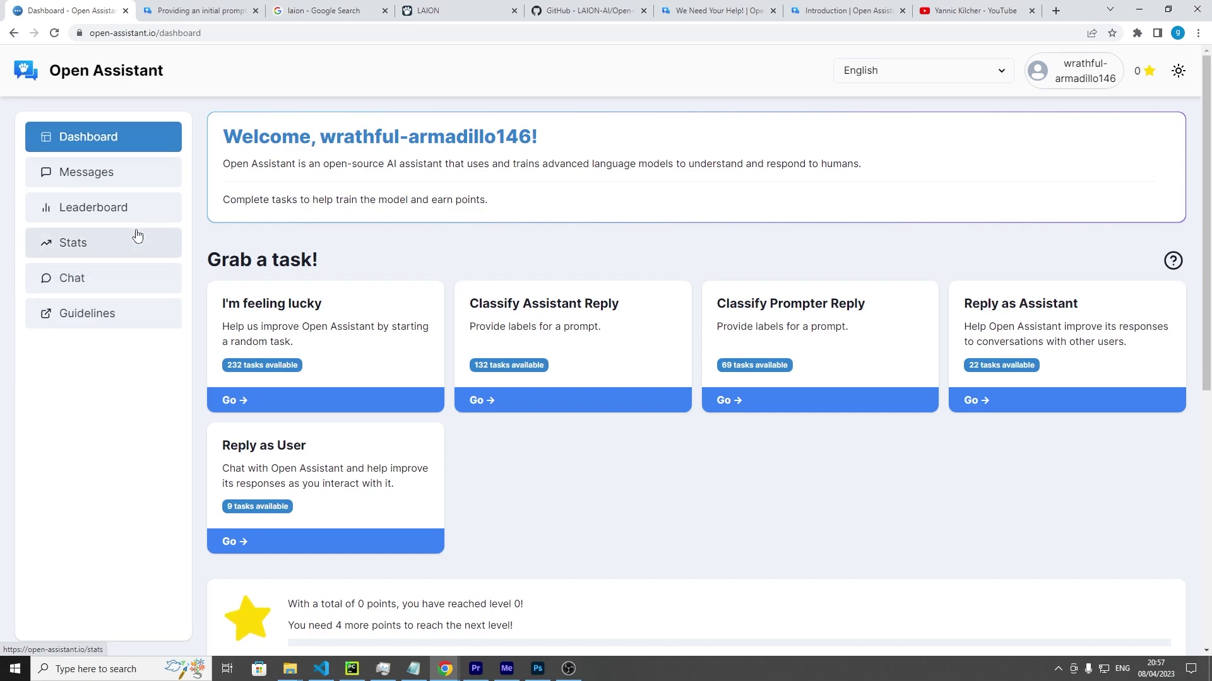
Replace 'dashboard' with 'chat' in the page address to load the chat list.
click(267, 33)
double_click(267, 34)
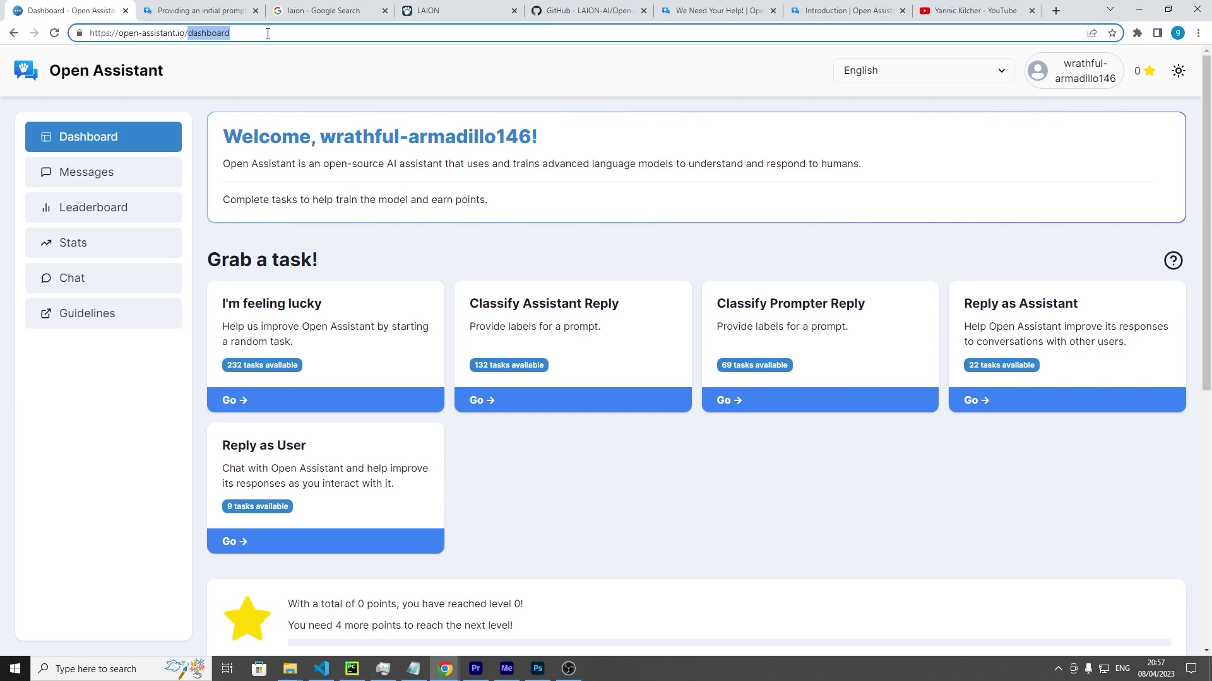
key(BackSpace)
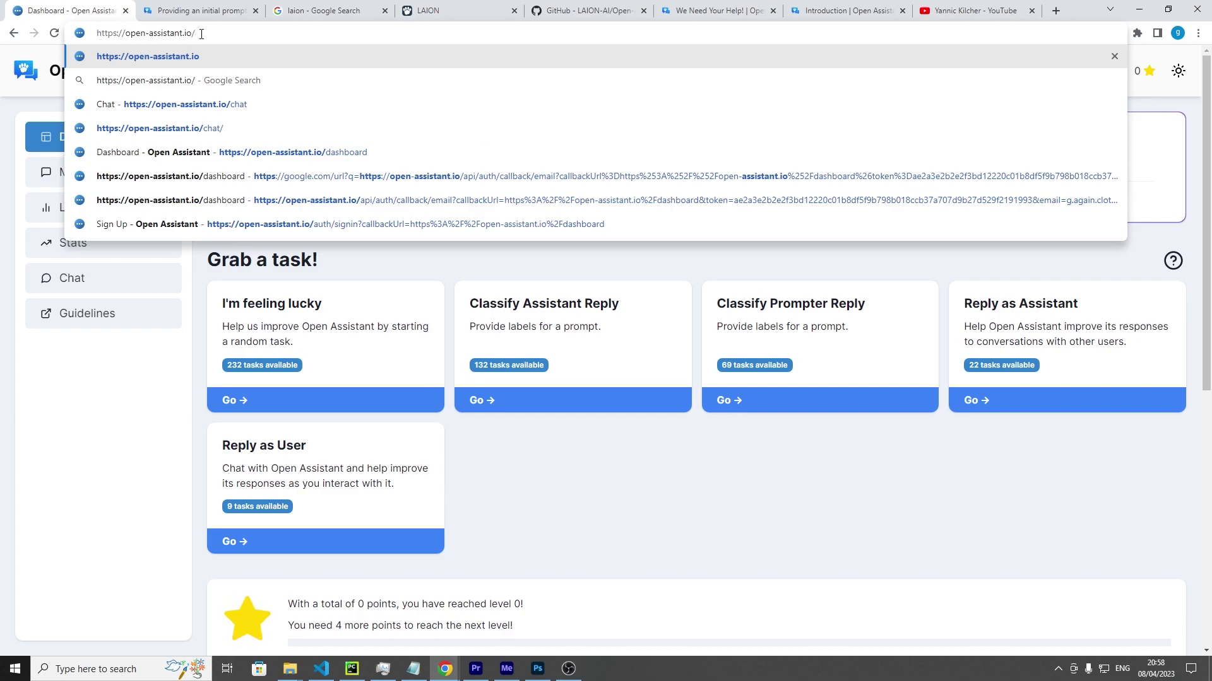
text(chat)
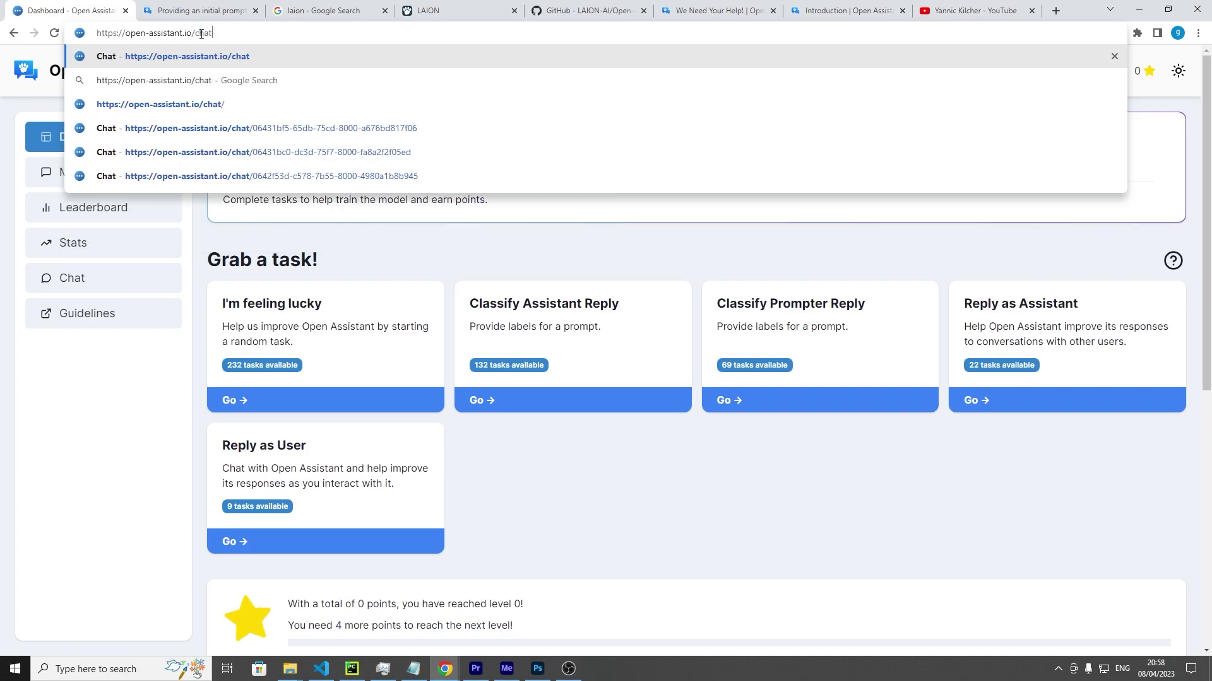
key(Return)
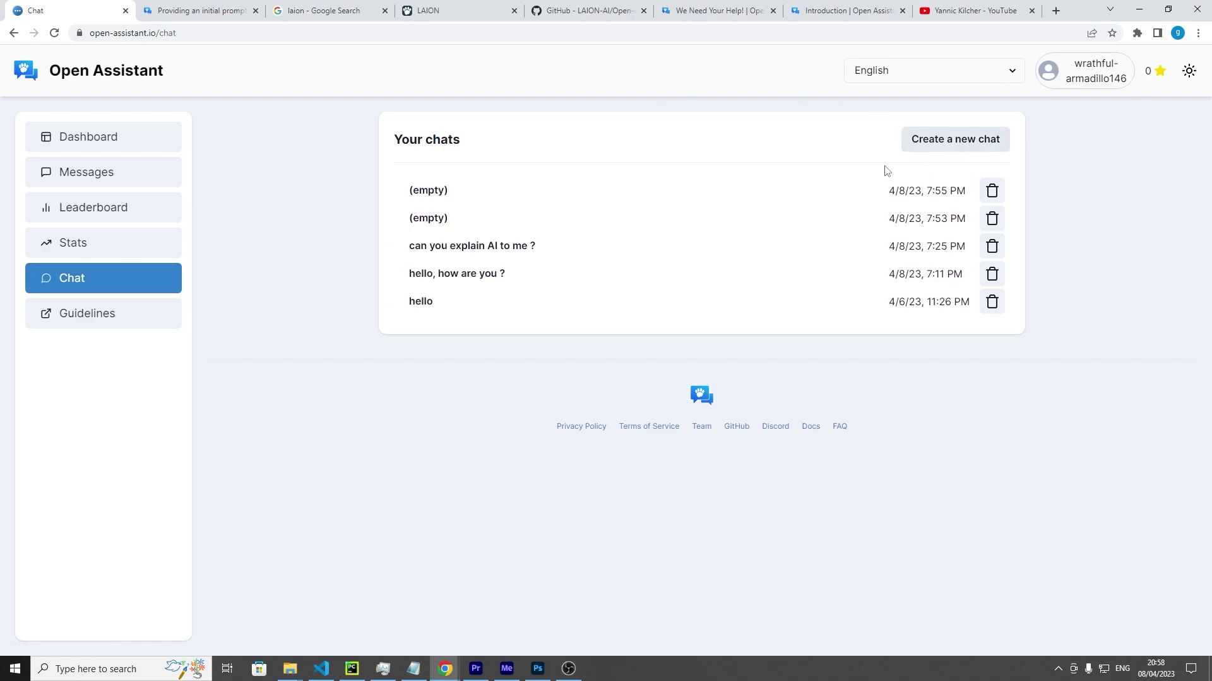
Start a new chat and enter the question 'could you explain AI to me ?'.
click(926, 147)
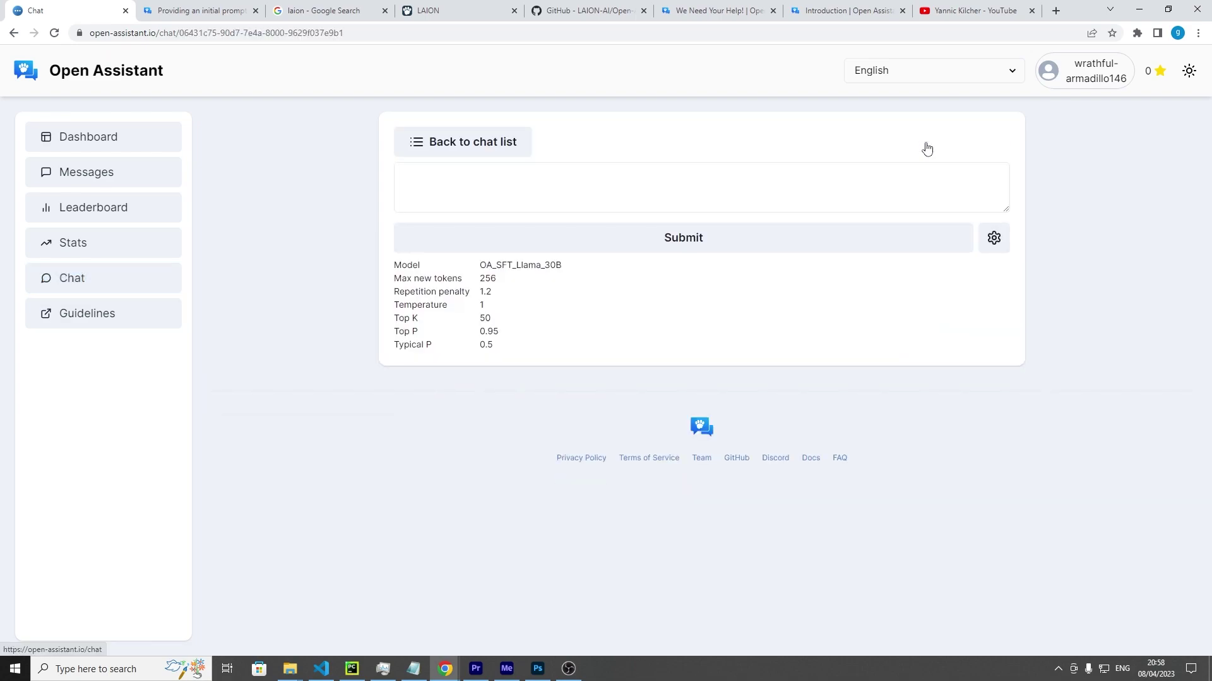
click(614, 189)
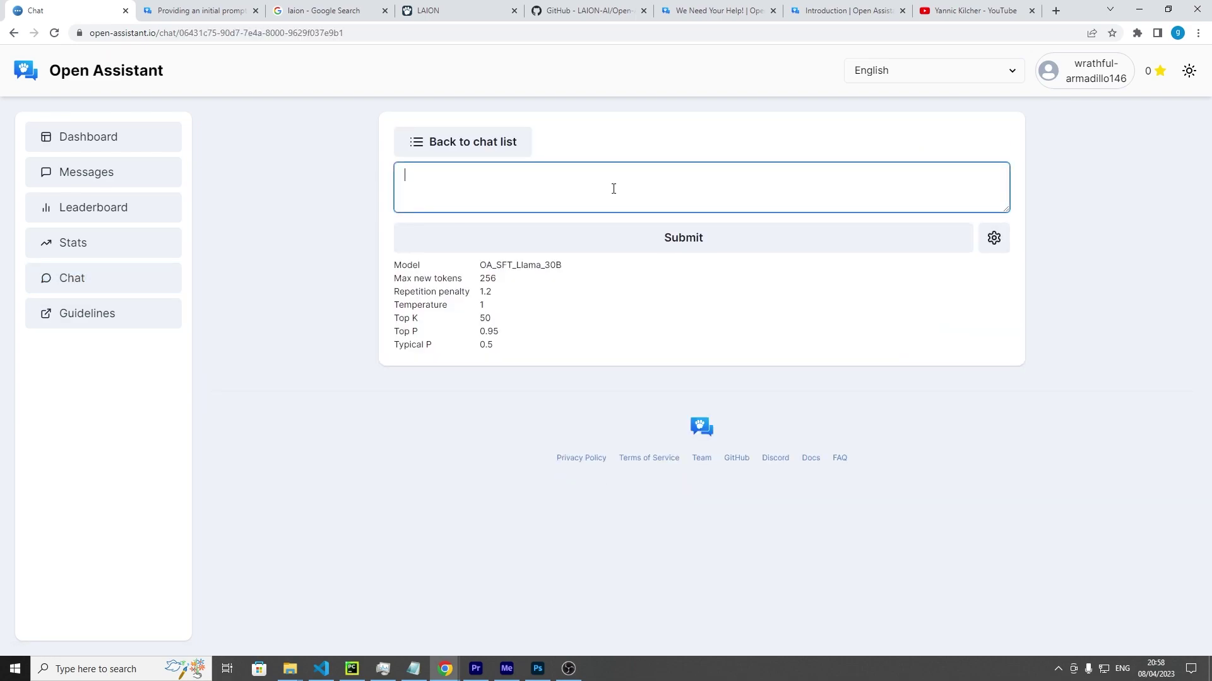
text(could you explain AI to me ?)
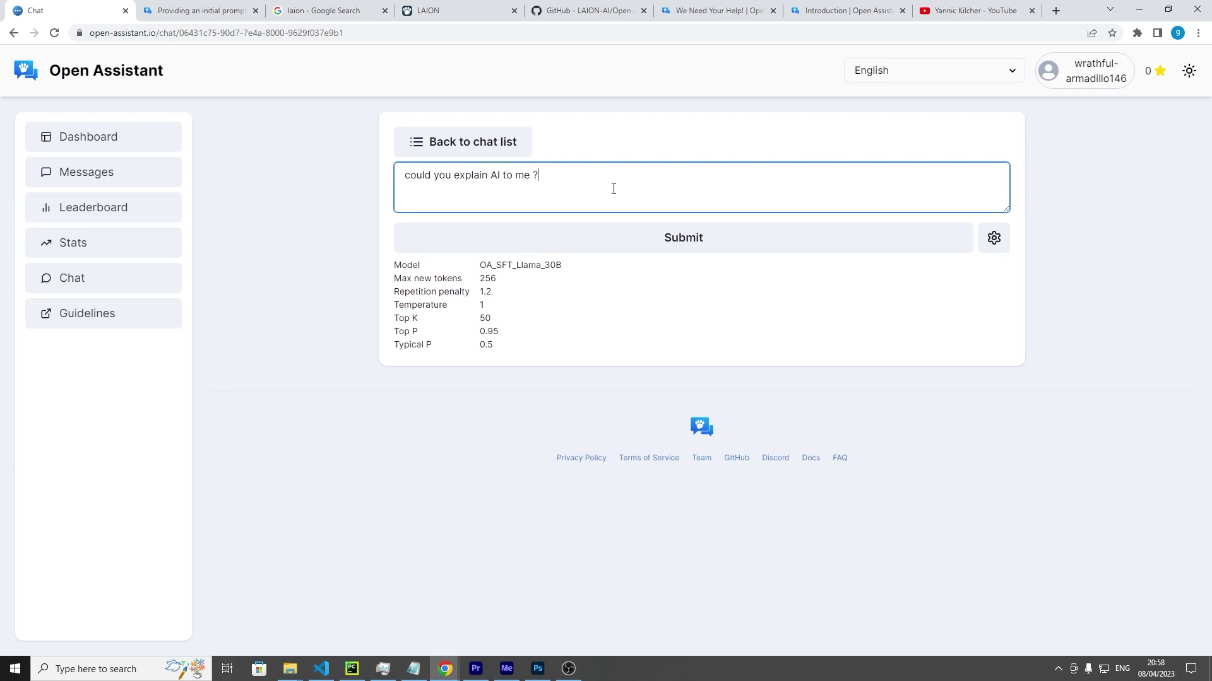
Set the sampling preset to Custom and submit the question.
click(993, 238)
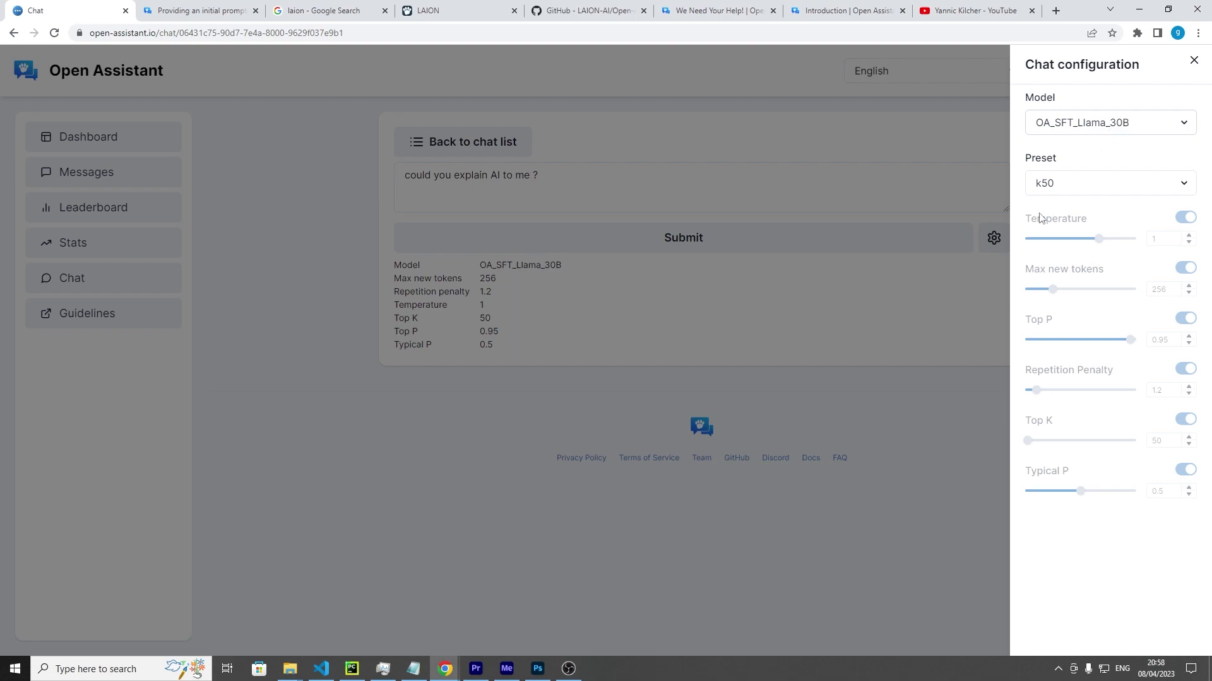
click(1052, 184)
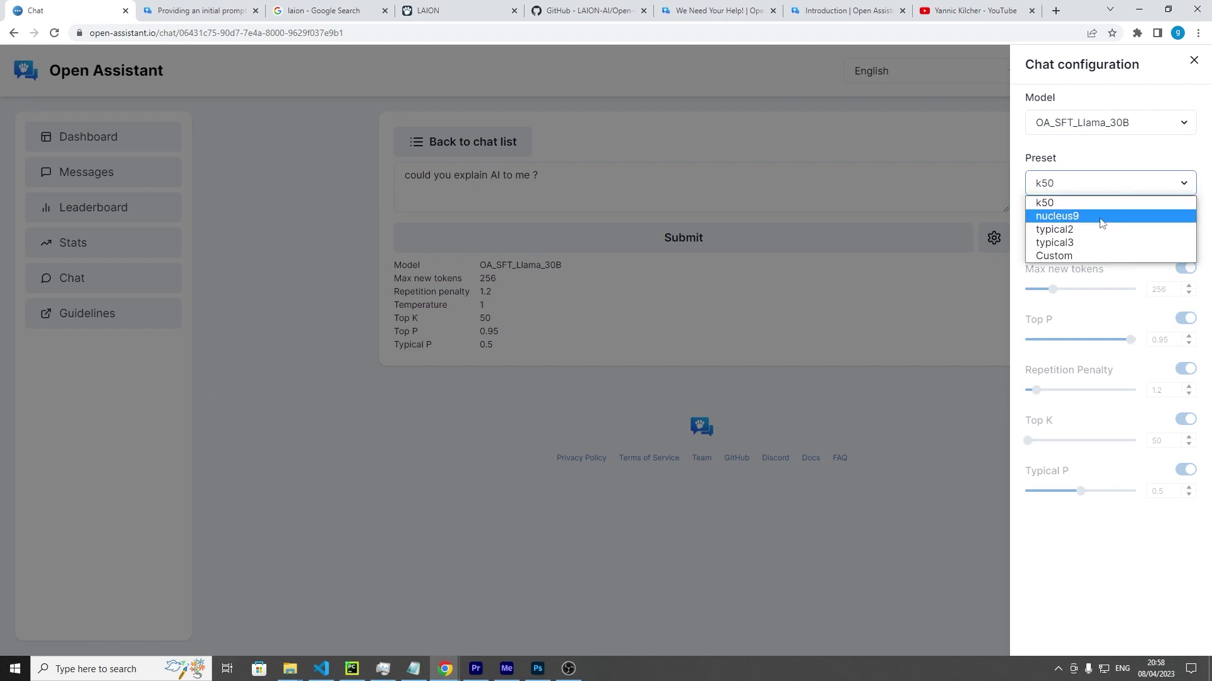
click(1082, 255)
click(946, 259)
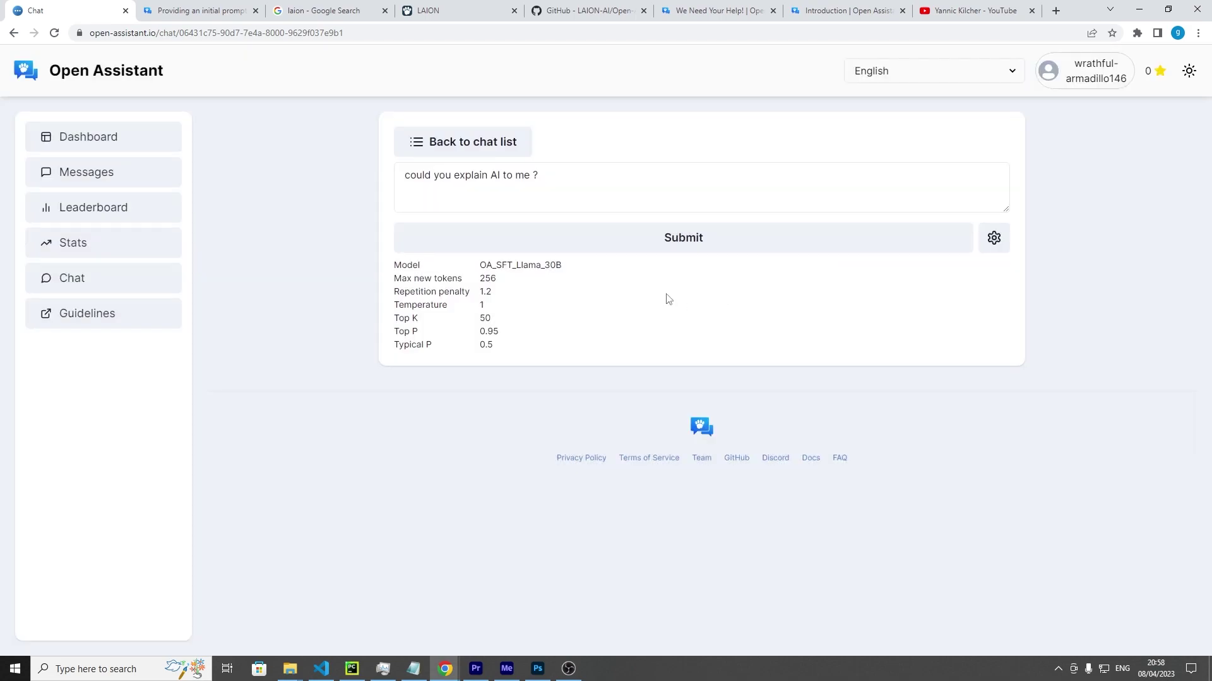
click(616, 237)
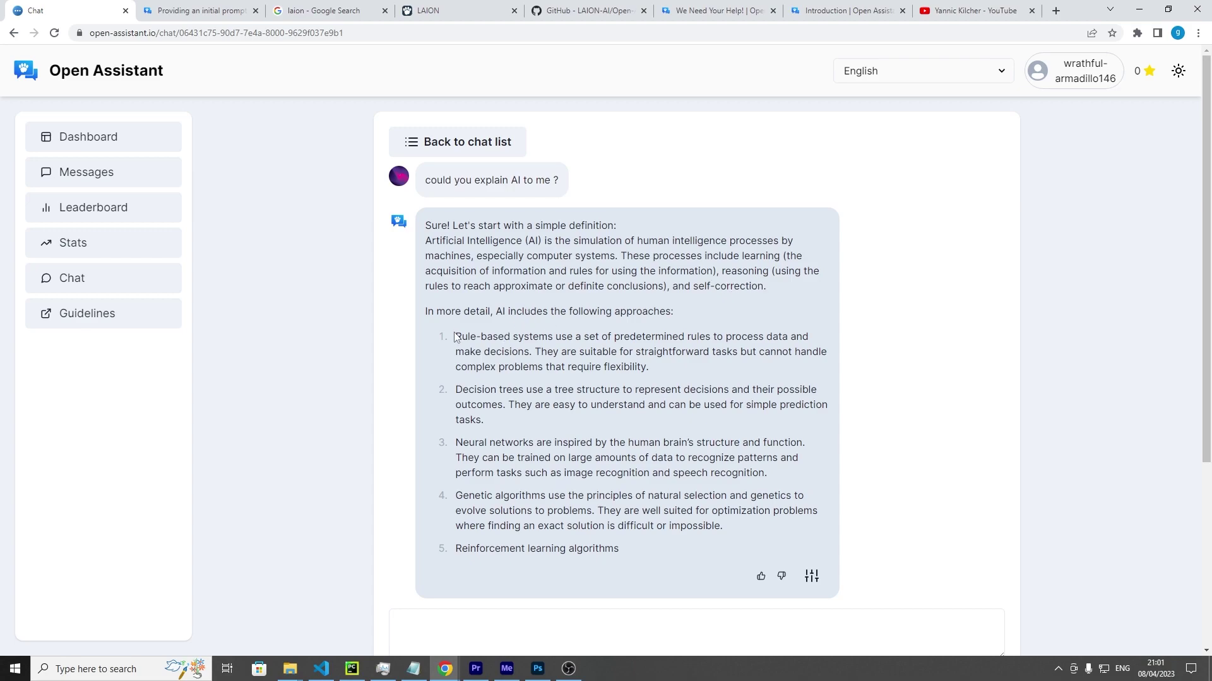
Highlight the five listed AI approaches in the finished reply, then clear the selection.
drag(455, 336, 622, 550)
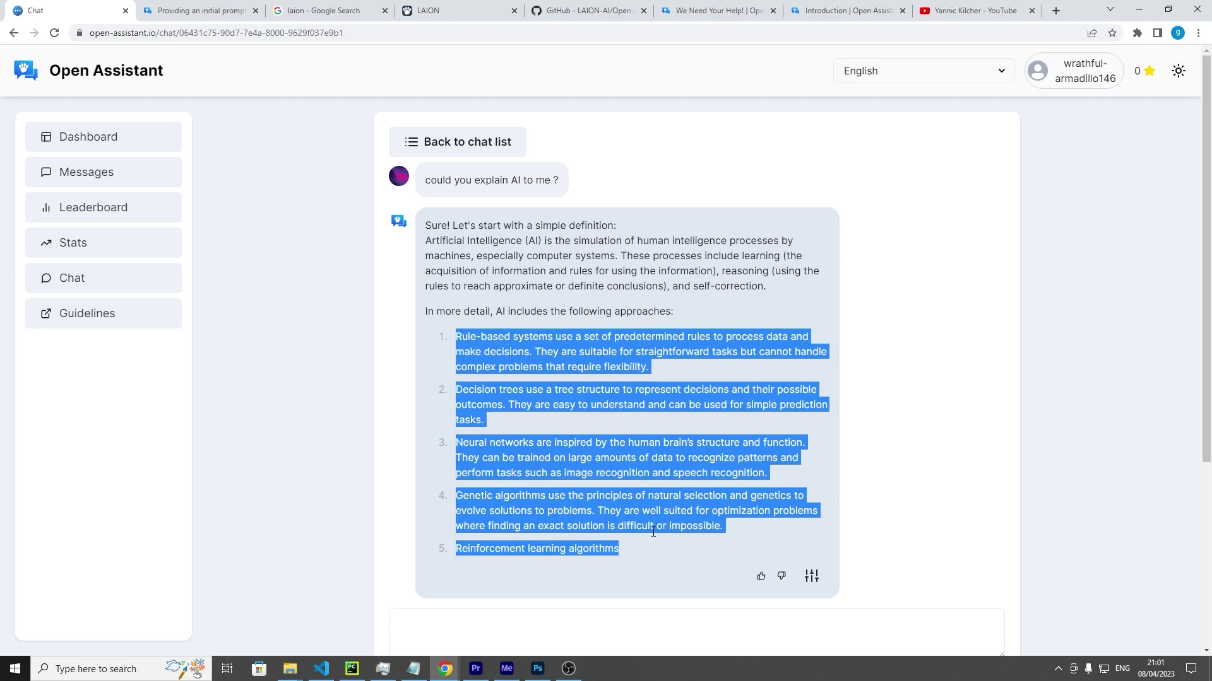
click(860, 372)
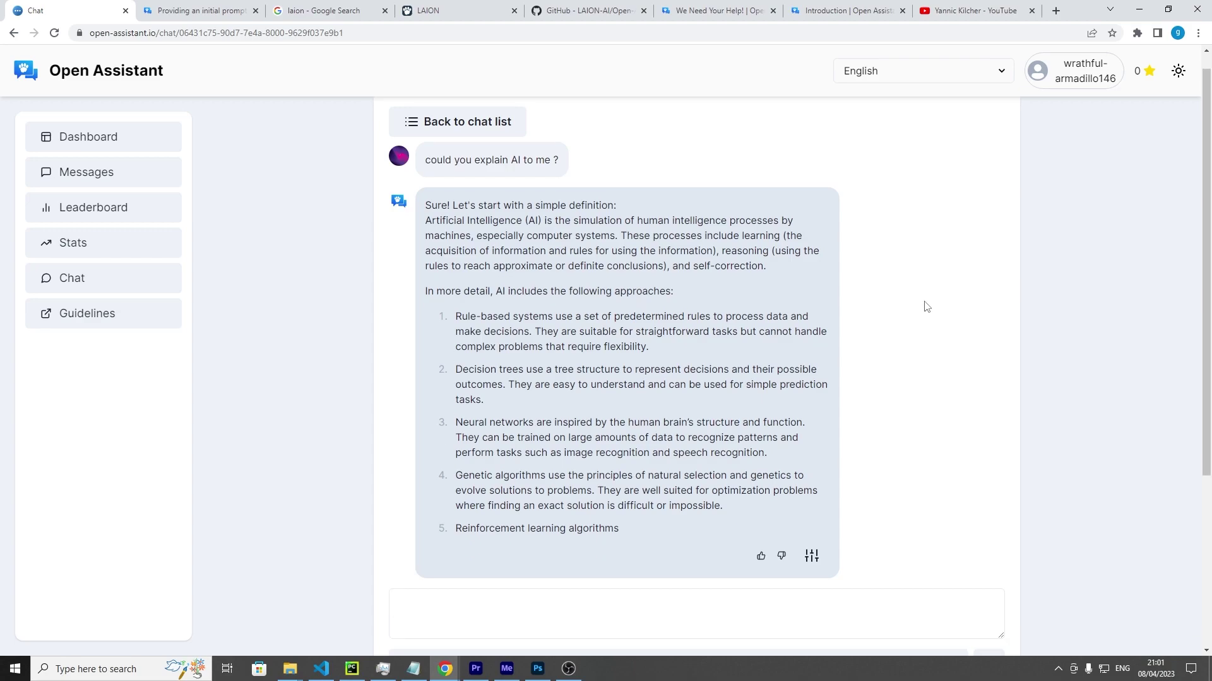
Type the follow-up 'could you write some code to solve the fibonacci sequence to 10 places'.
scroll(921, 308, down, 5)
click(573, 354)
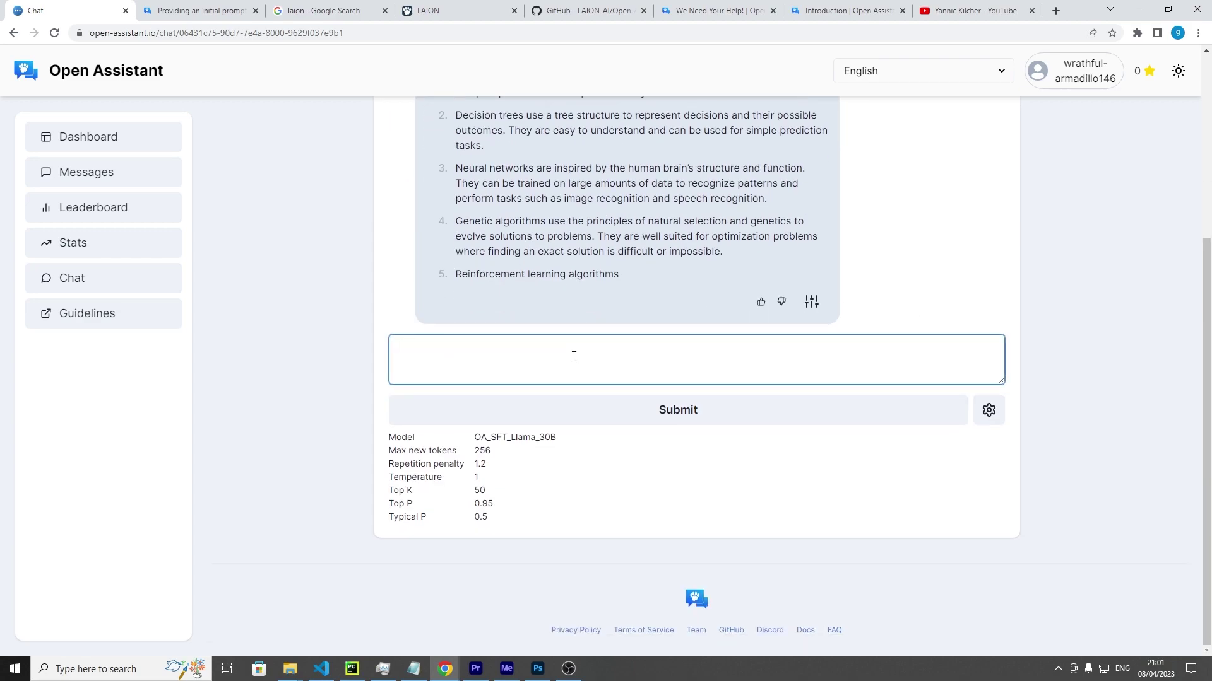
text(could d)
key(BackSpace)
text(you write to)
key(BackSpace)
key(BackSpace)
text(some code to )
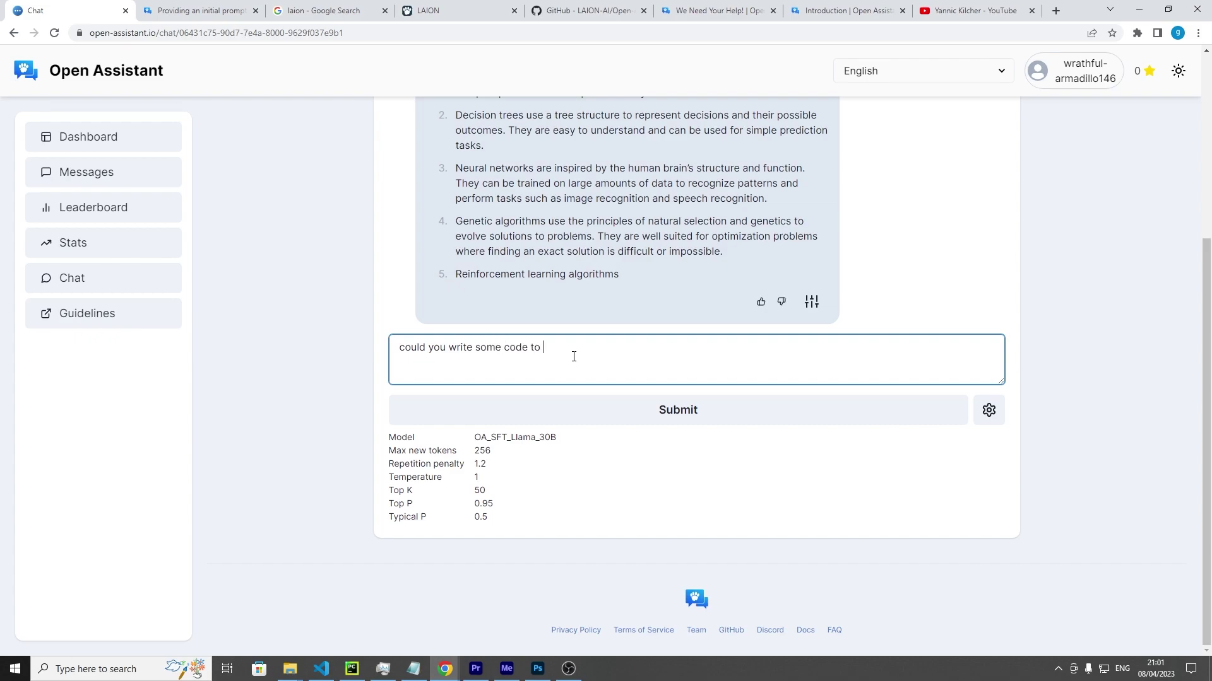
text(solve the fib)
text(onacci sequence to 10 places)
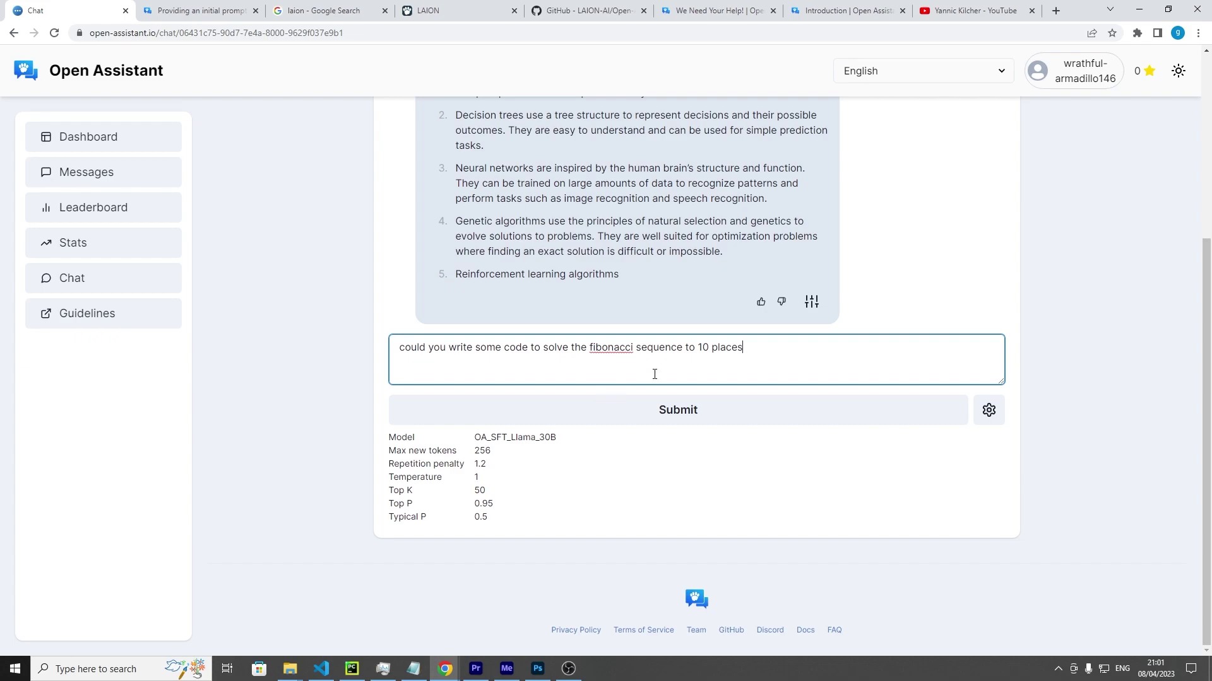
Submit the fibonacci request, select part of the returned Python code, and scroll back up.
click(694, 419)
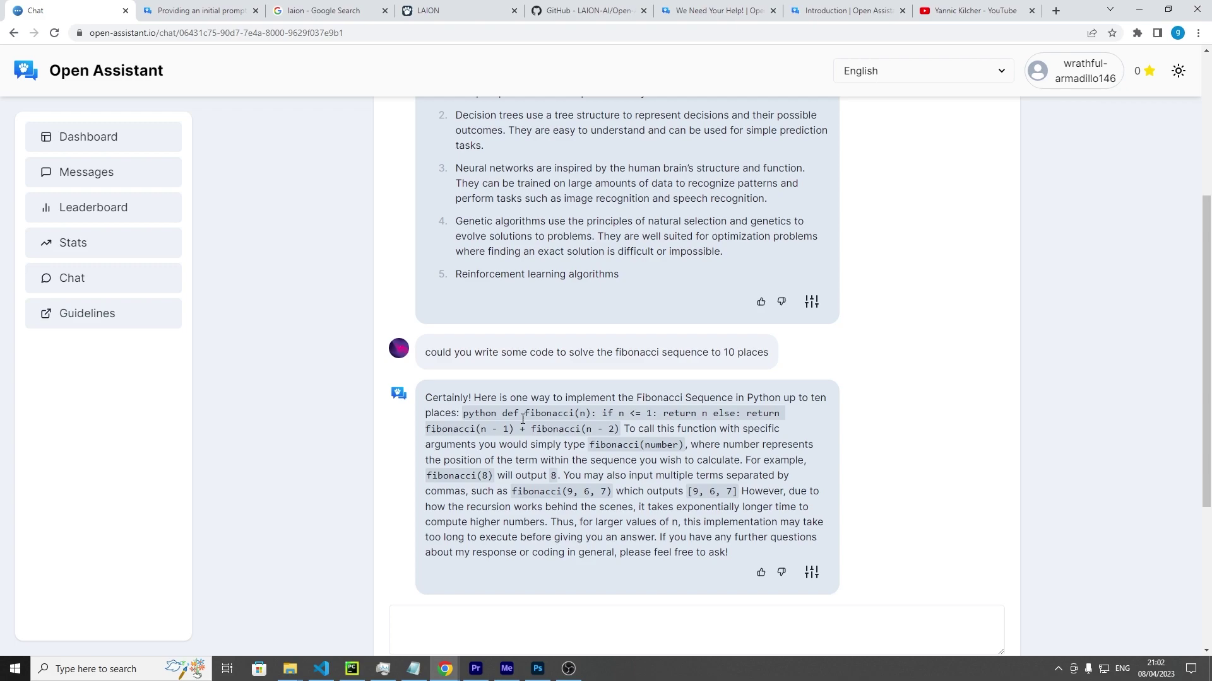
drag(502, 414, 616, 430)
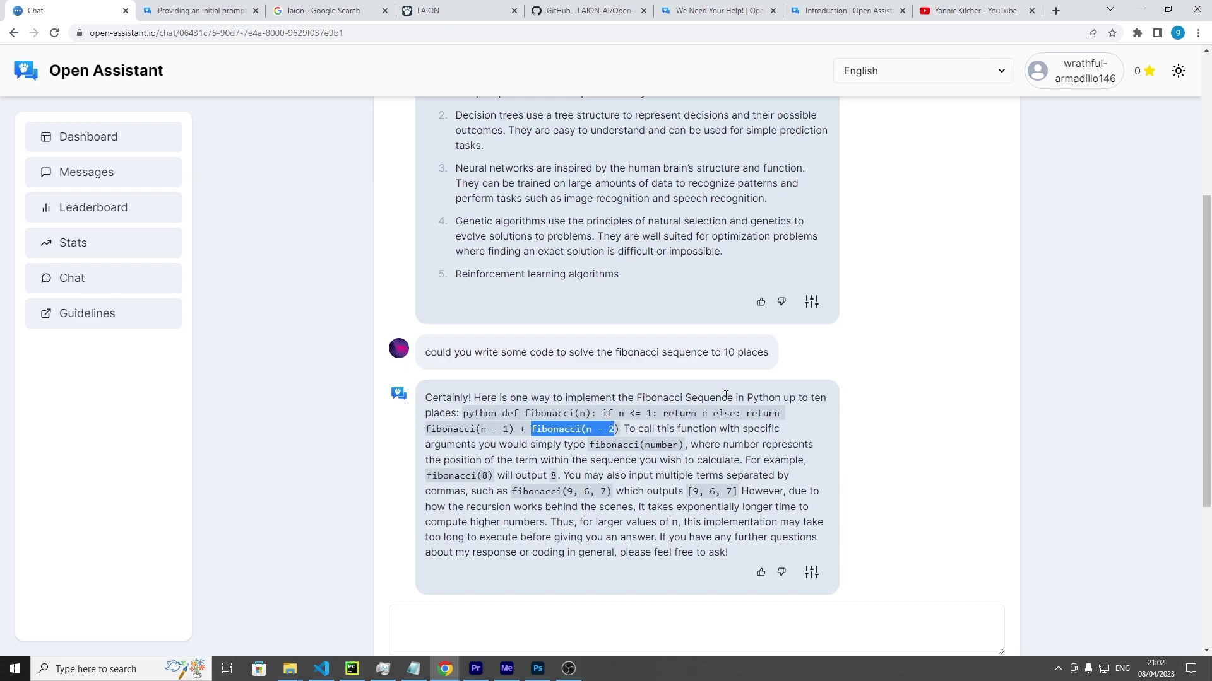
scroll(893, 357, up, 5)
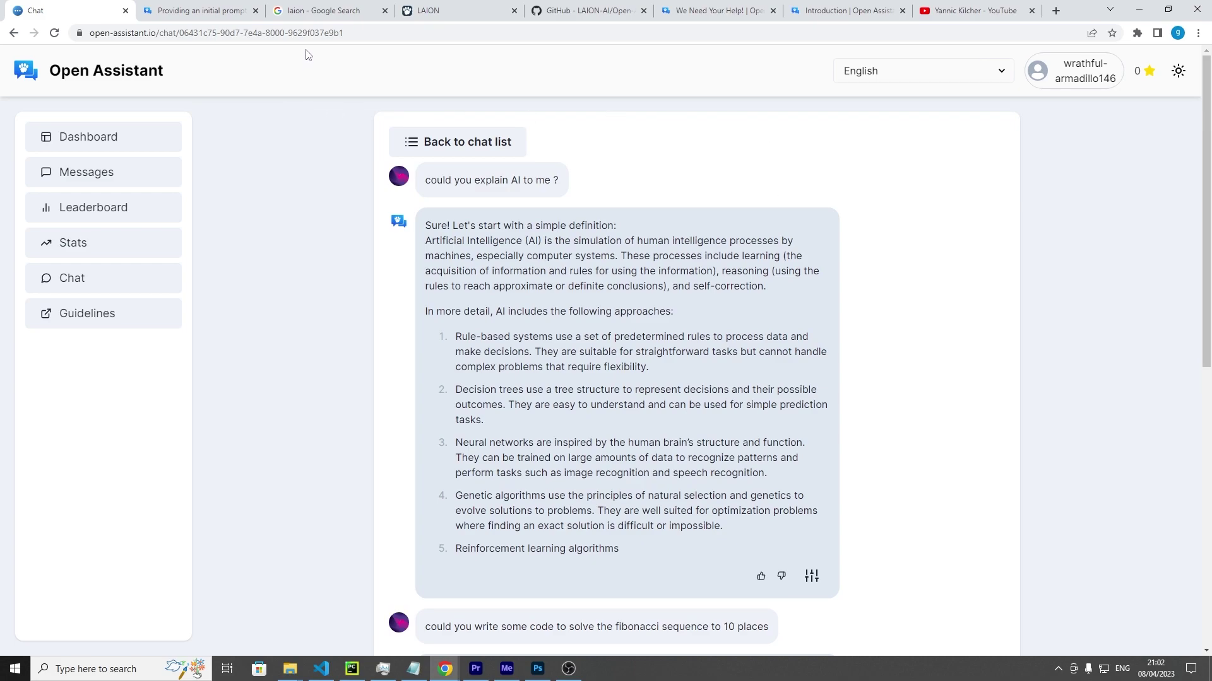
Switch to the 'laion - Google Search' results tab.
click(322, 12)
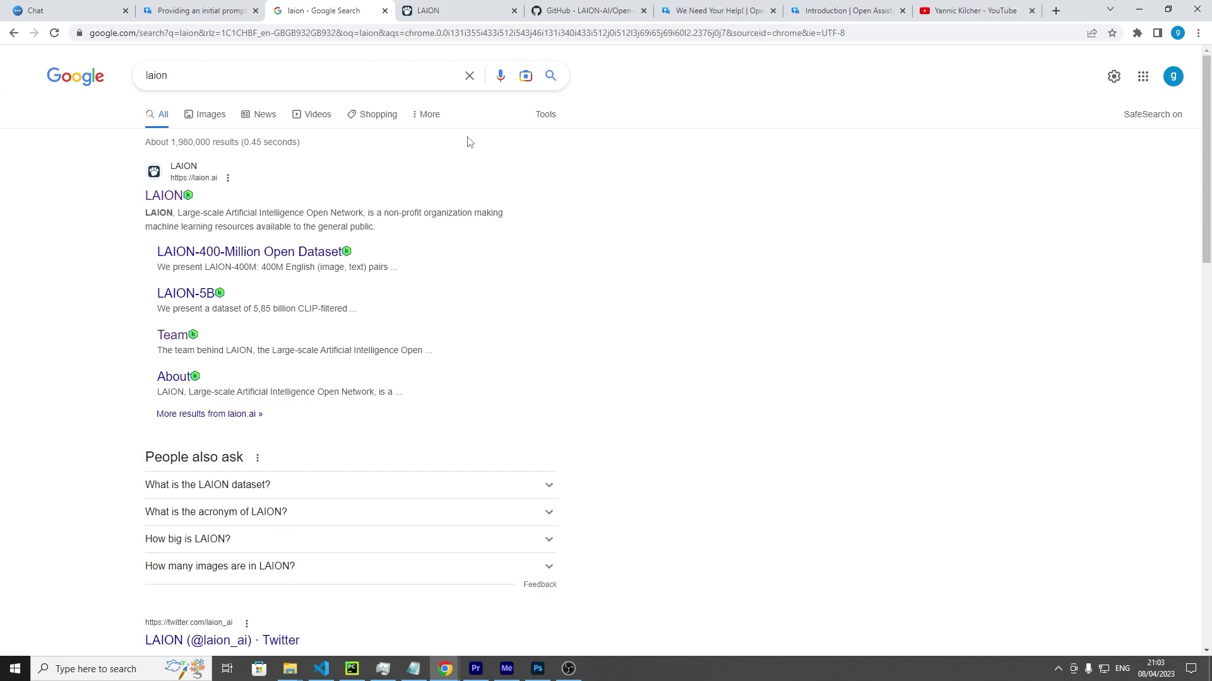
Switch to the LAION tab showing the laion.ai homepage.
click(467, 16)
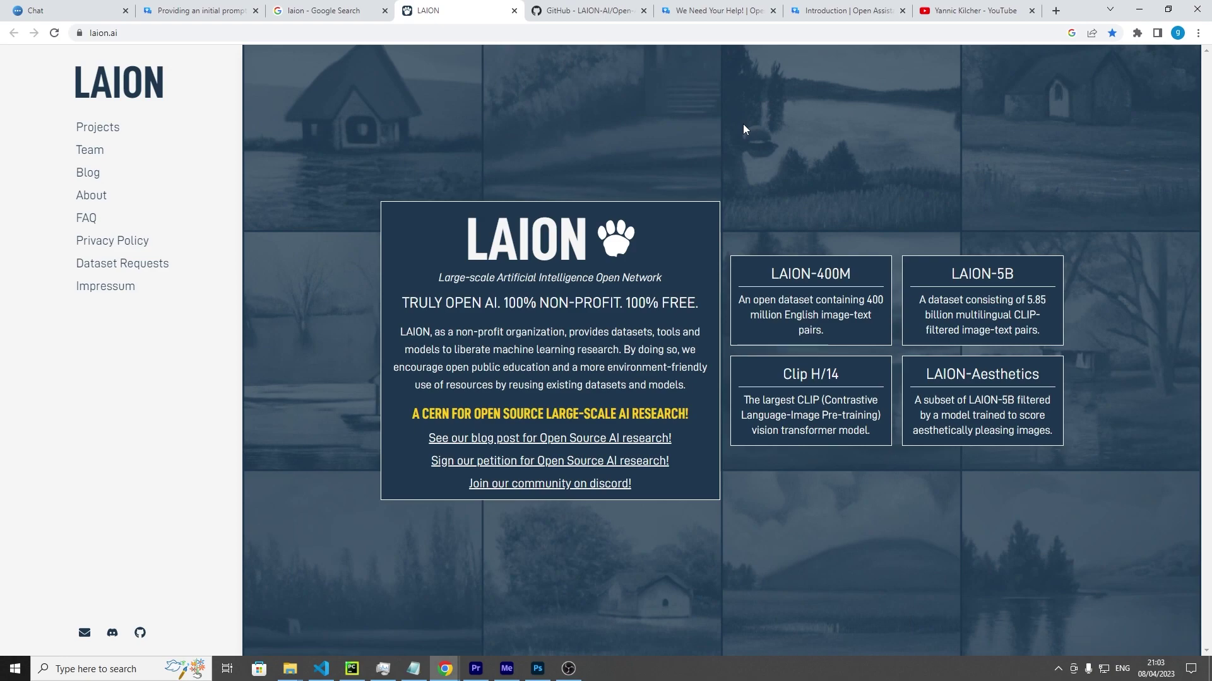
Switch to the LAION-AI/Open-Assistant GitHub tab and scroll through its README.
key(ctrl+Tab)
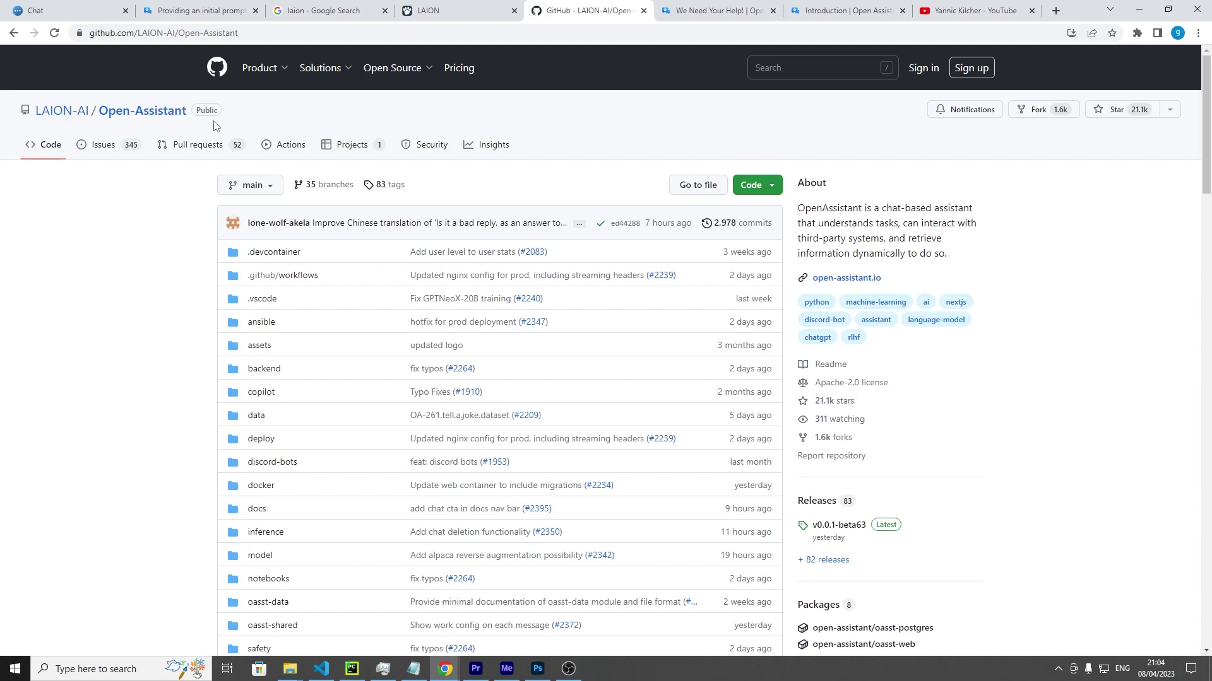
scroll(781, 354, down, 5)
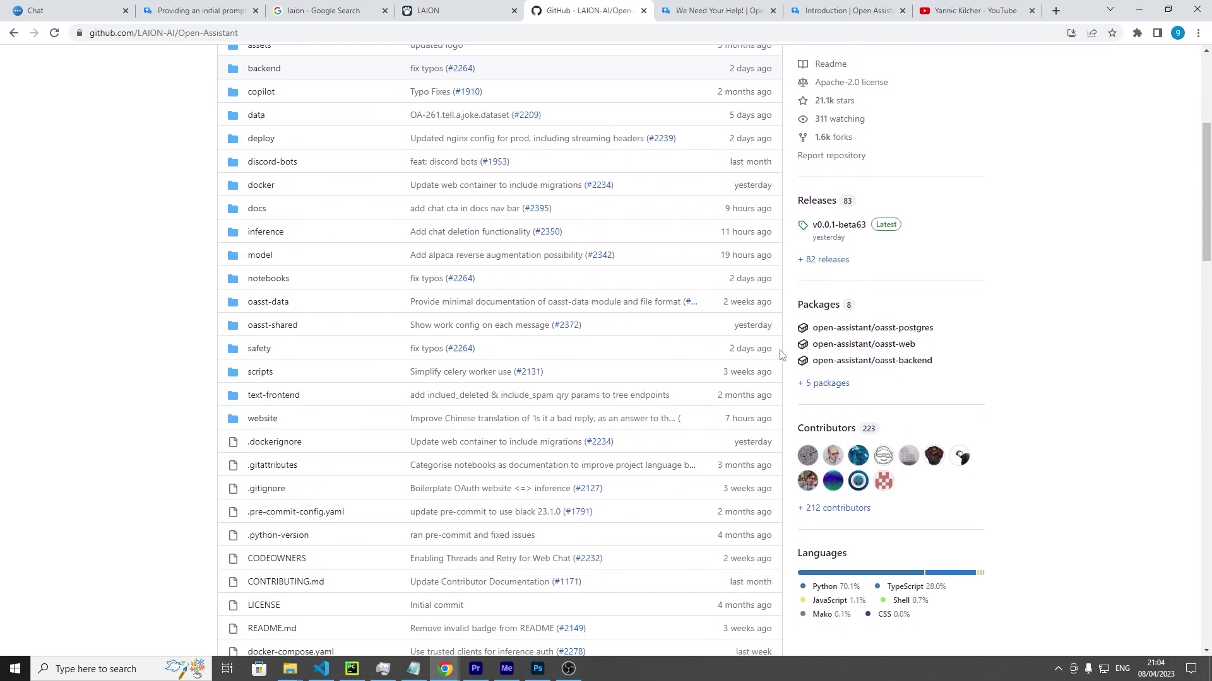
scroll(781, 354, down, 7)
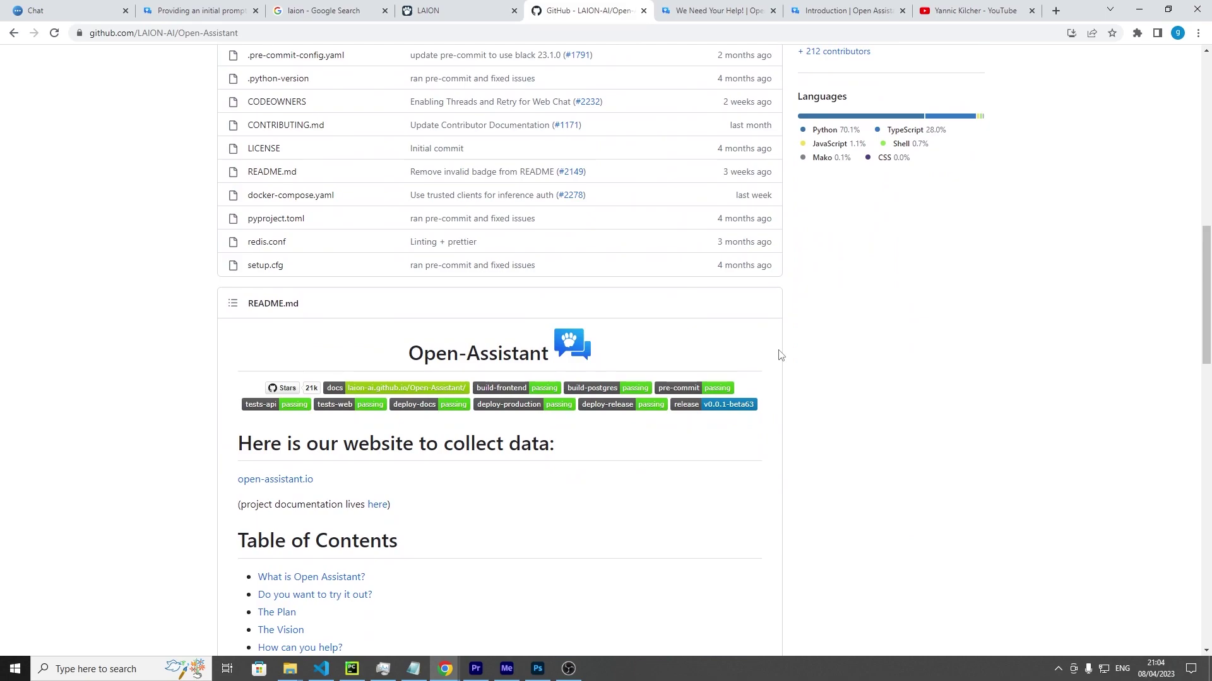
scroll(780, 355, down, 8)
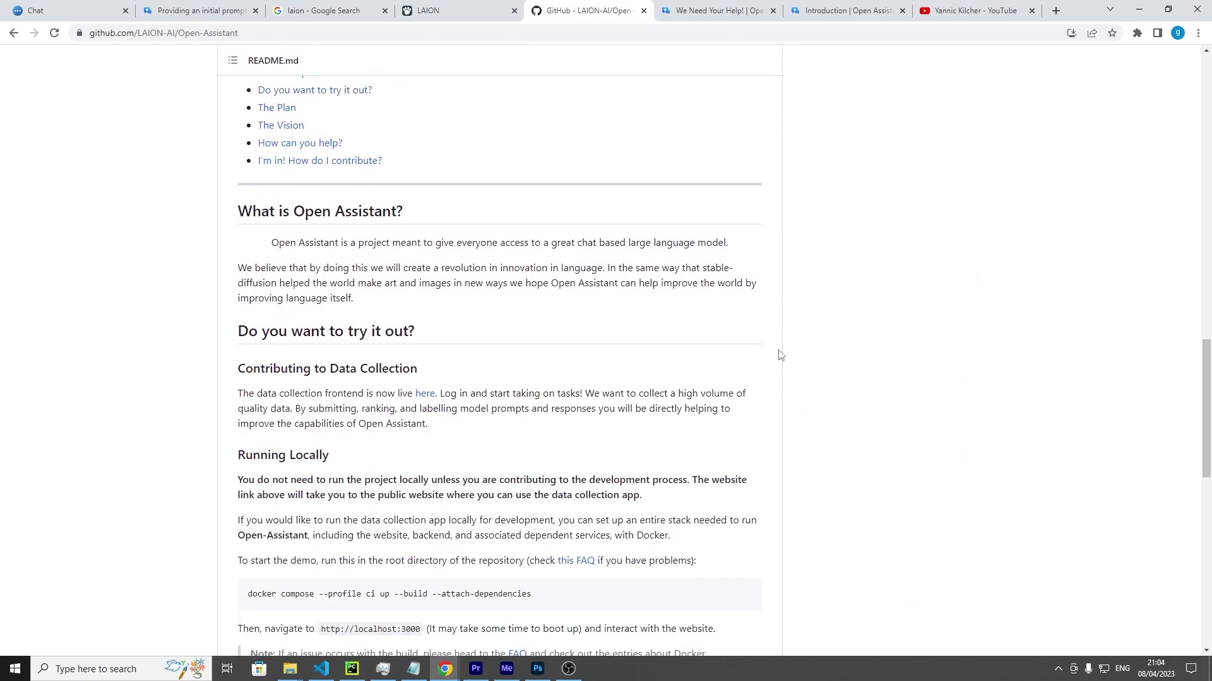
scroll(780, 354, down, 11)
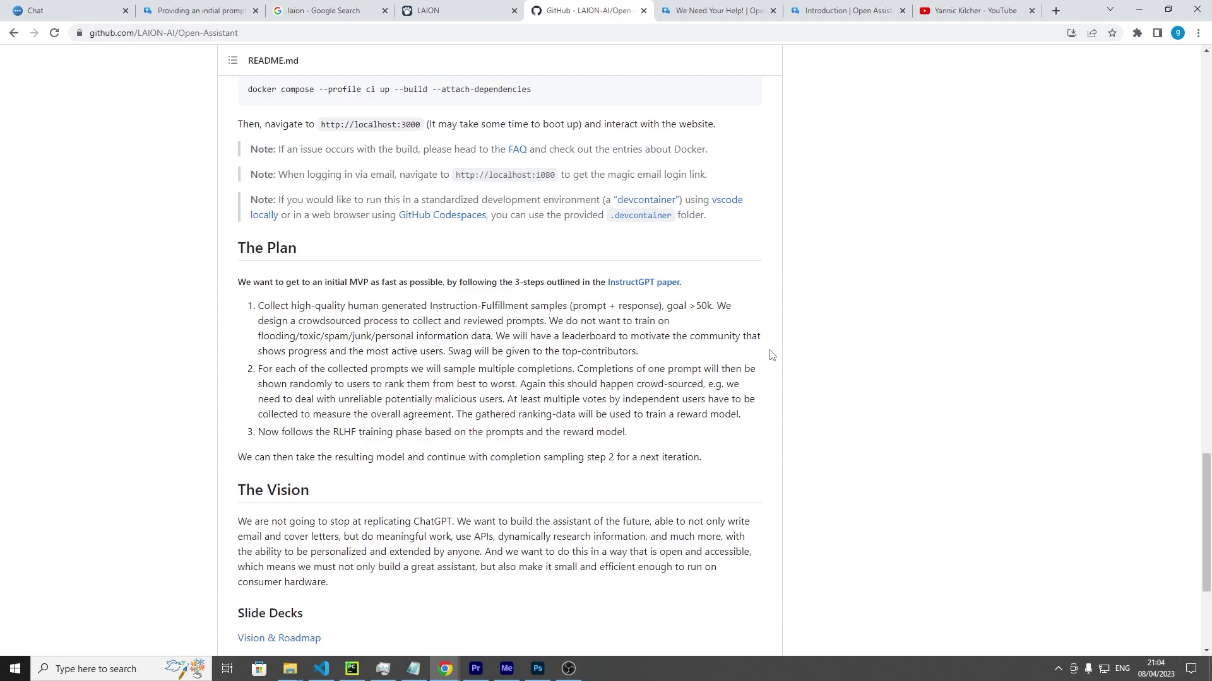
scroll(771, 356, down, 2)
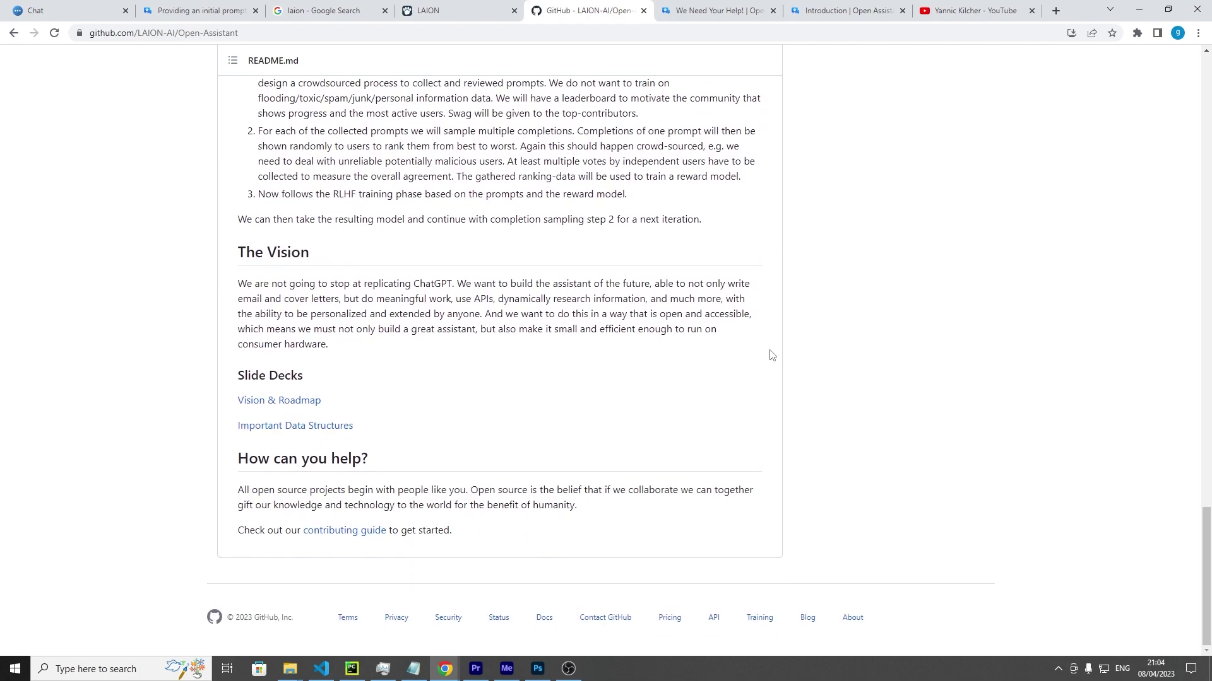
scroll(805, 235, up, 4)
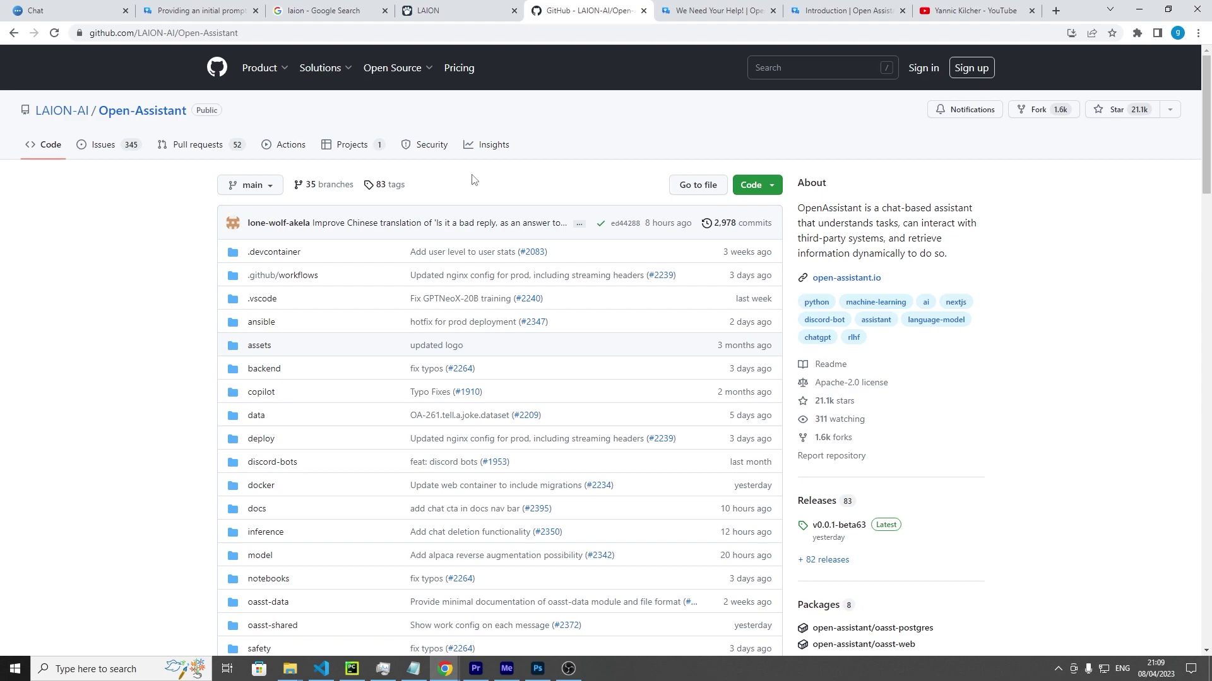
click(70, 10)
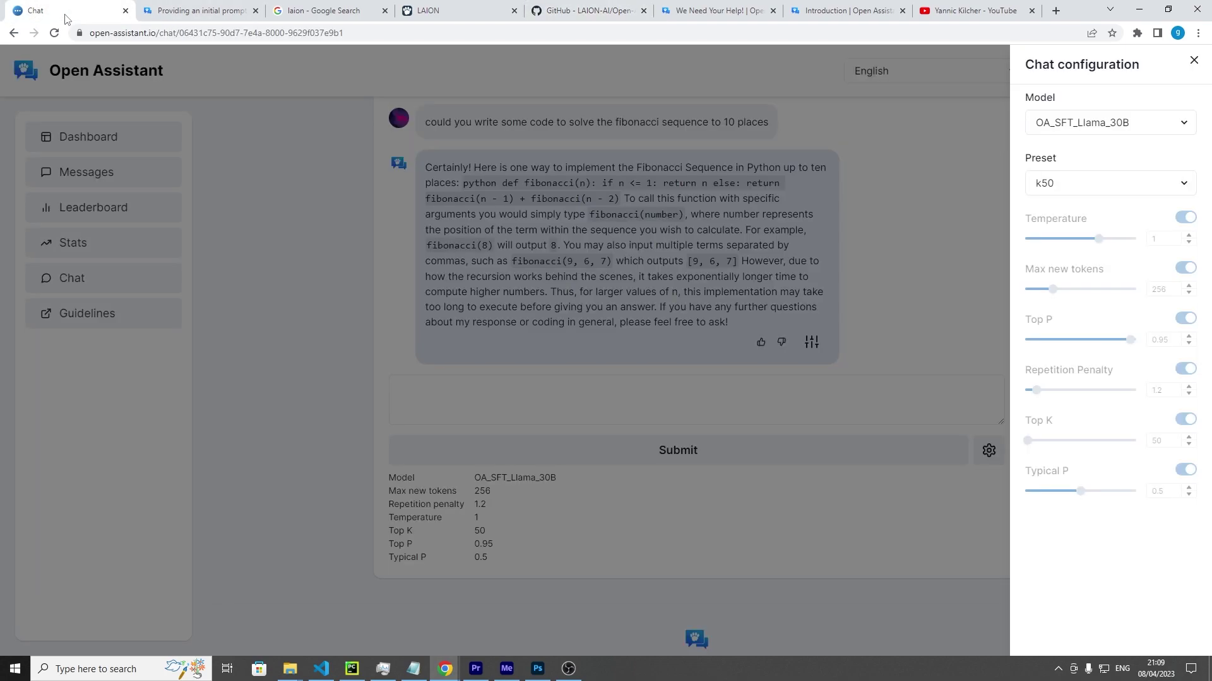
click(1085, 124)
click(959, 108)
click(933, 109)
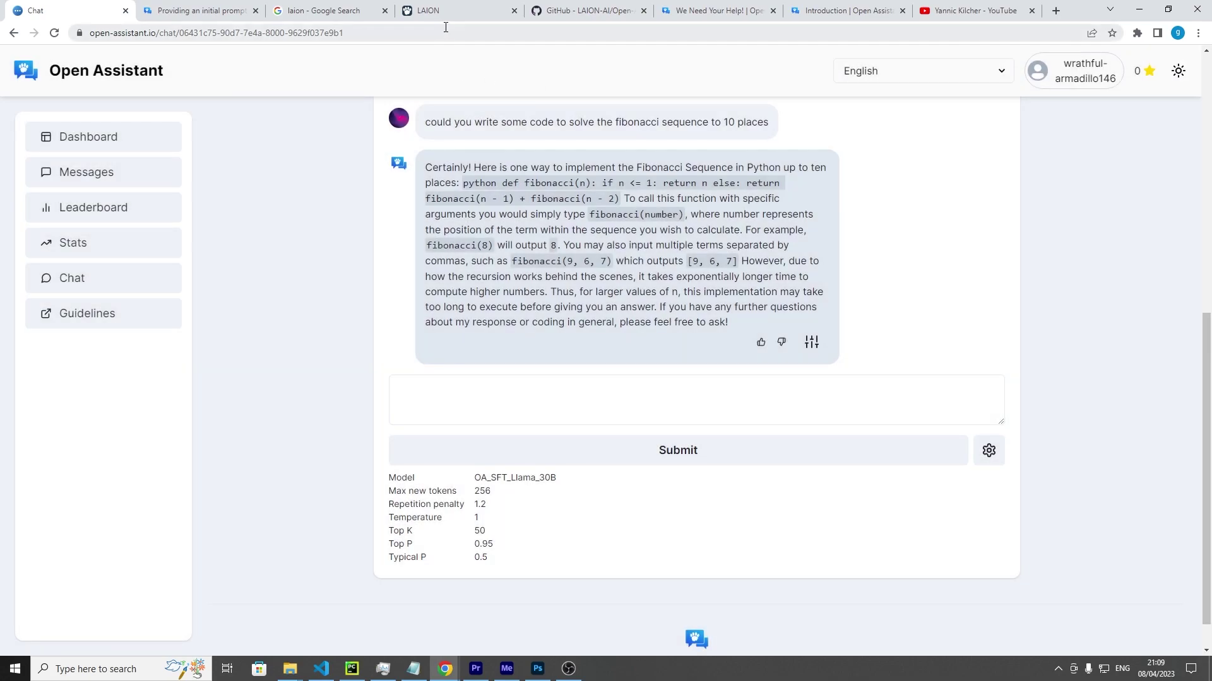
click(590, 11)
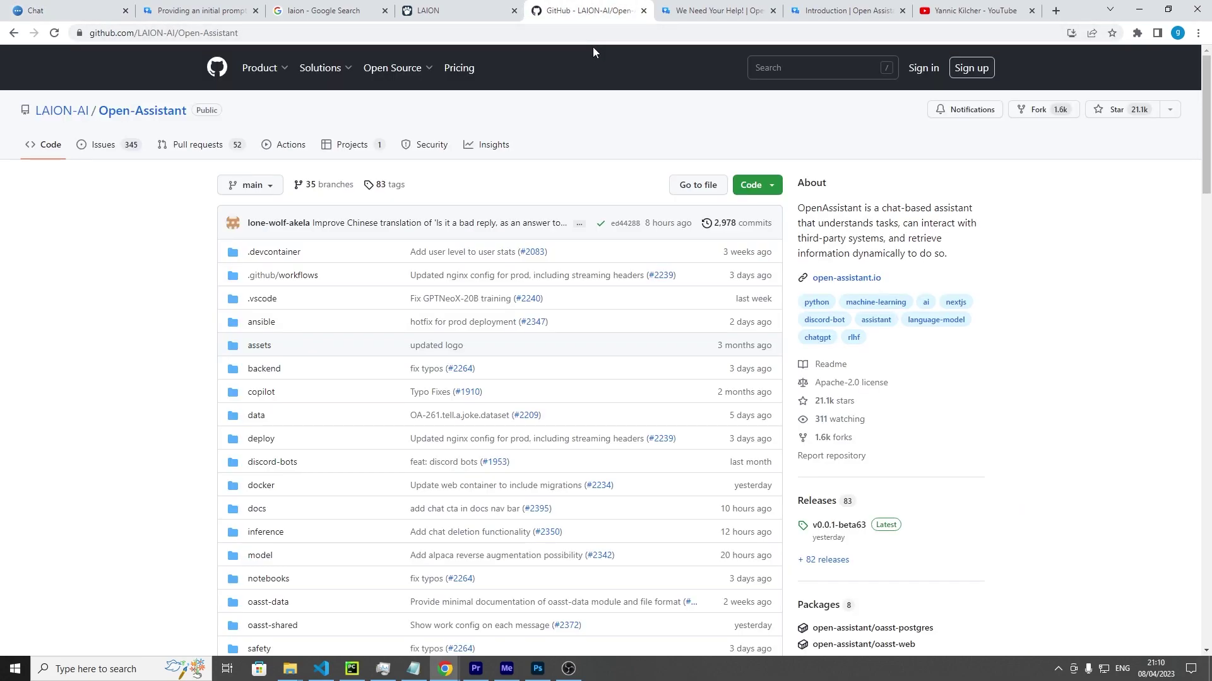
click(45, 12)
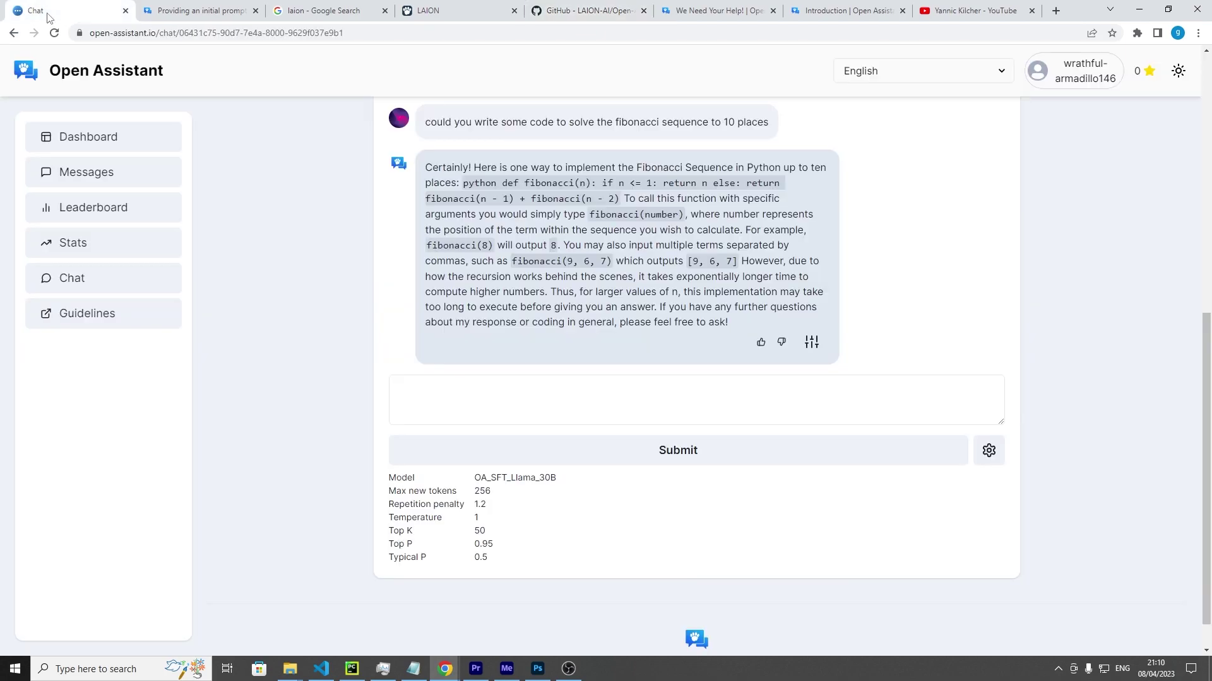
click(988, 451)
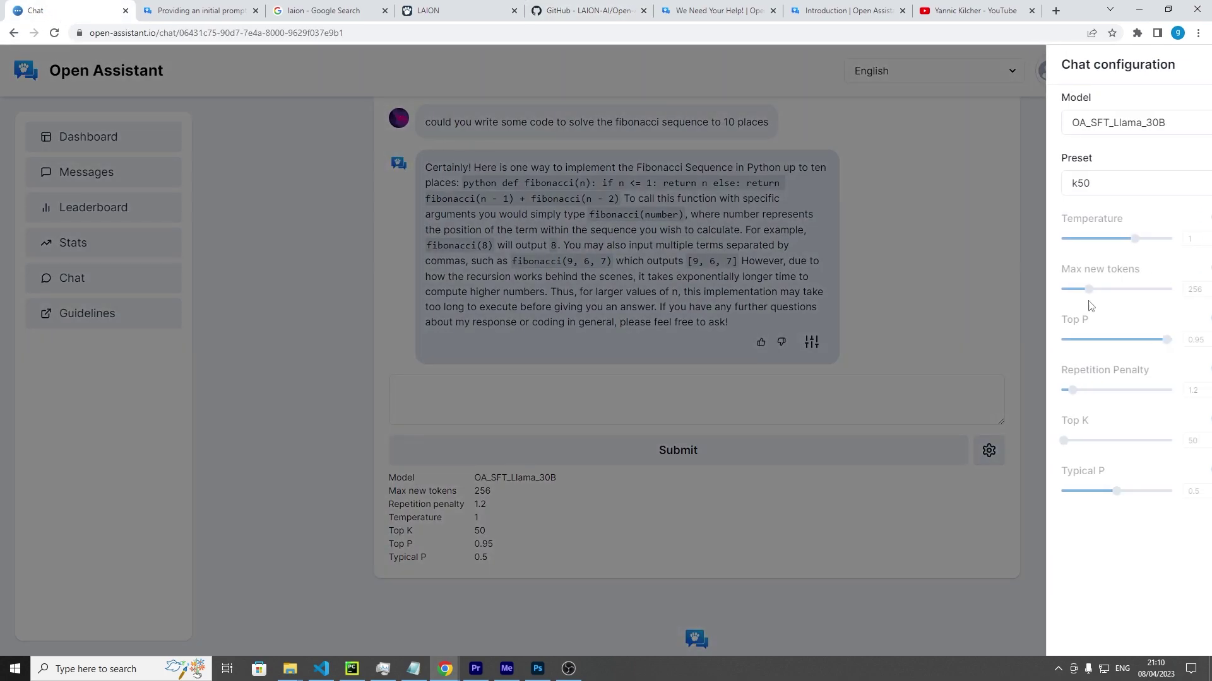
click(1067, 124)
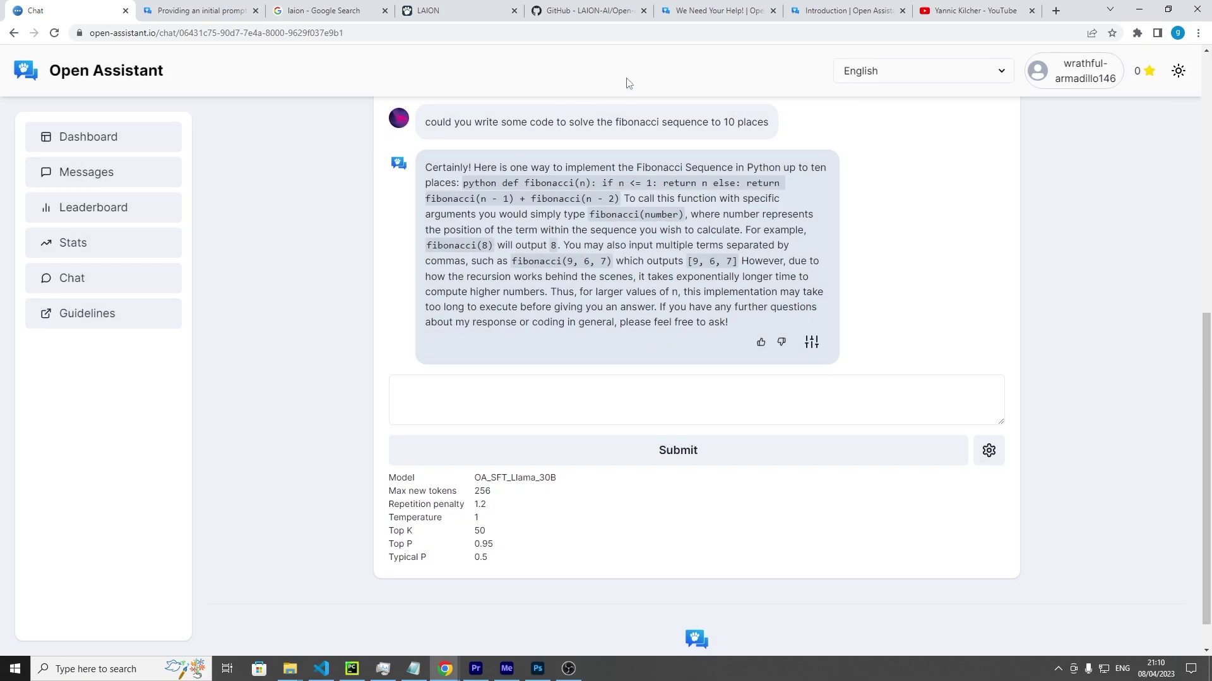
click(548, 15)
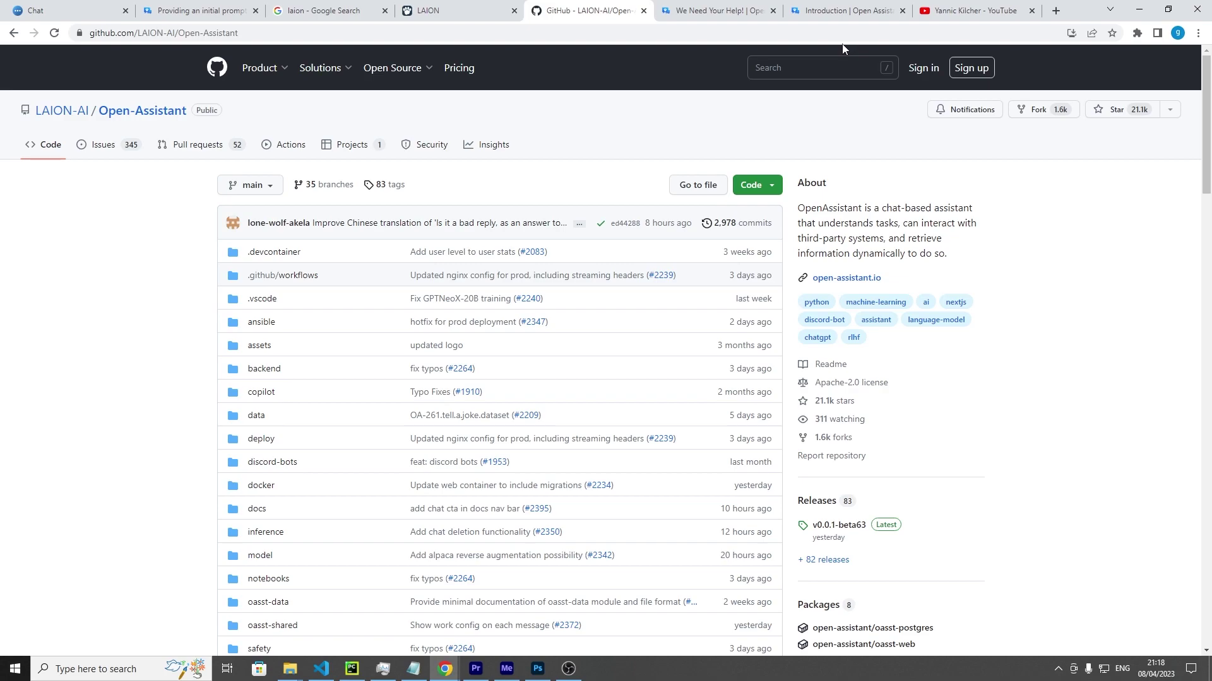
Switch to the 'We Need Your Help!' tab to view the Open Assistant blog post and video.
click(737, 16)
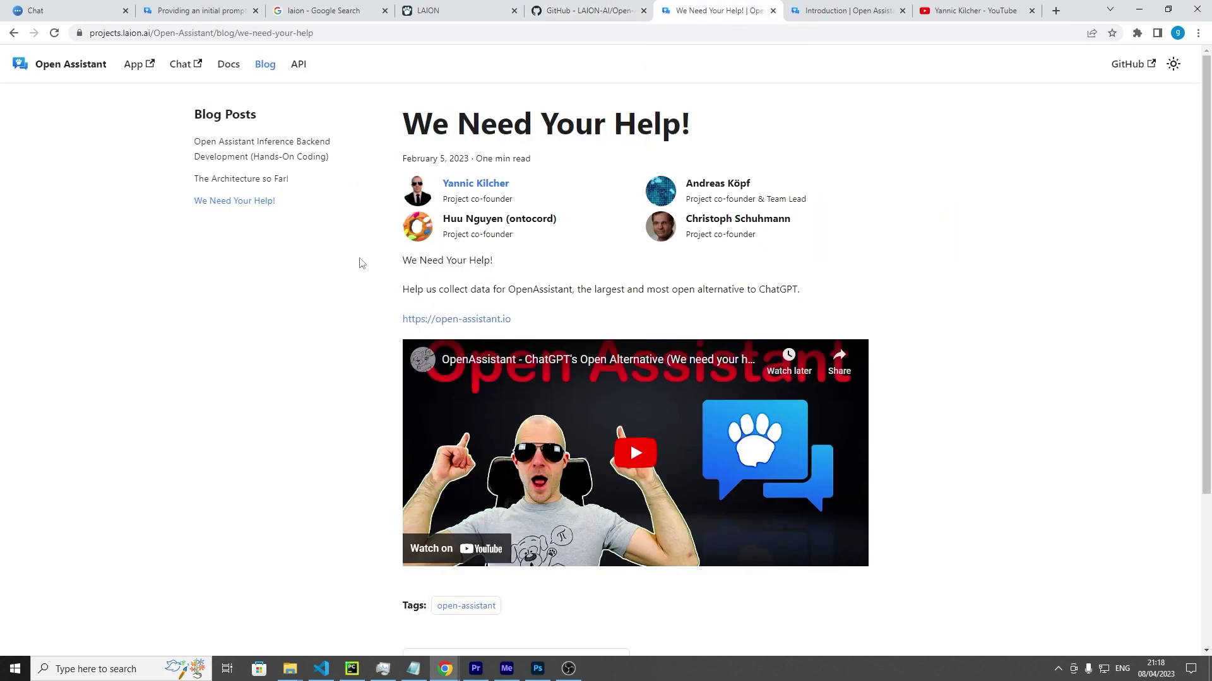